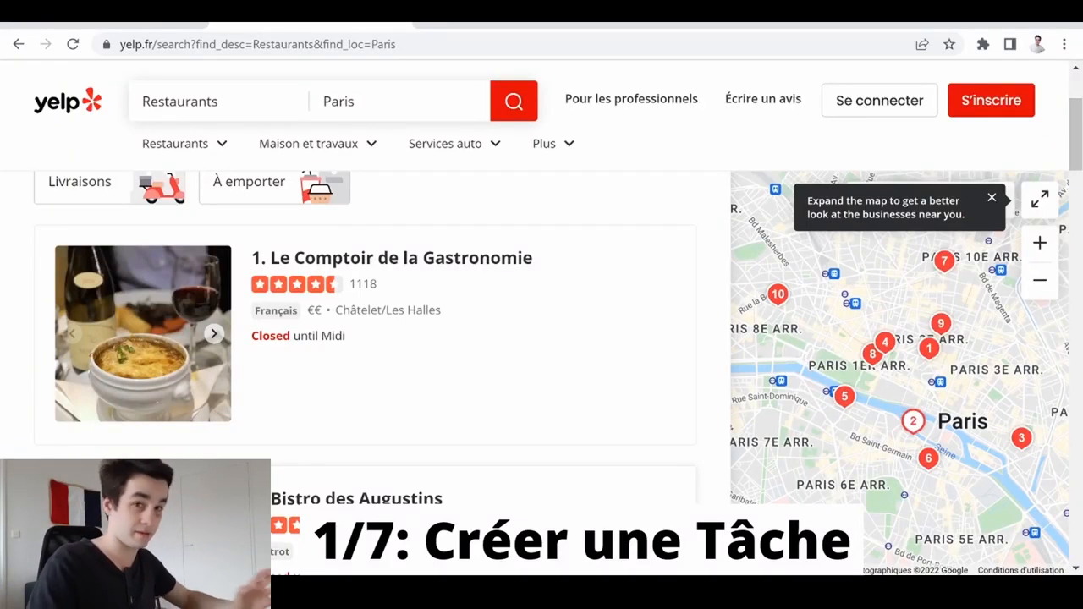
Step: Copy the Yelp search URL for restaurants in Paris, switch to Octoparse and start a new task with that URL
{"action": "left_click", "coordinate": [460, 38]}
{"action": "key", "text": "ctrl+c"}
{"action": "key", "text": "alt+Tab"}
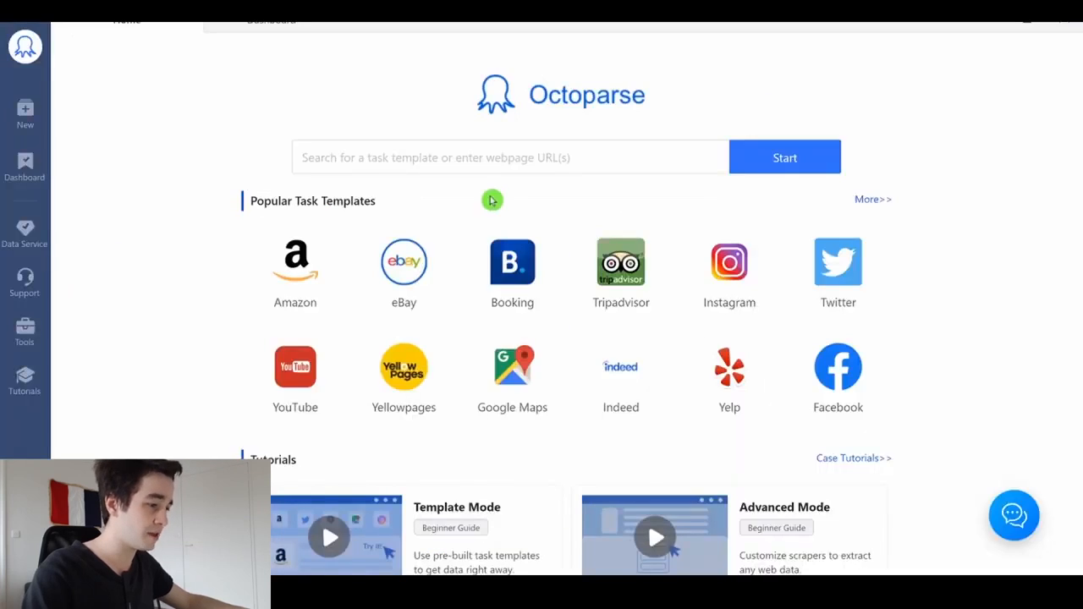
{"action": "left_click", "coordinate": [491, 159]}
{"action": "key", "text": "ctrl+v"}
{"action": "left_click", "coordinate": [788, 158]}
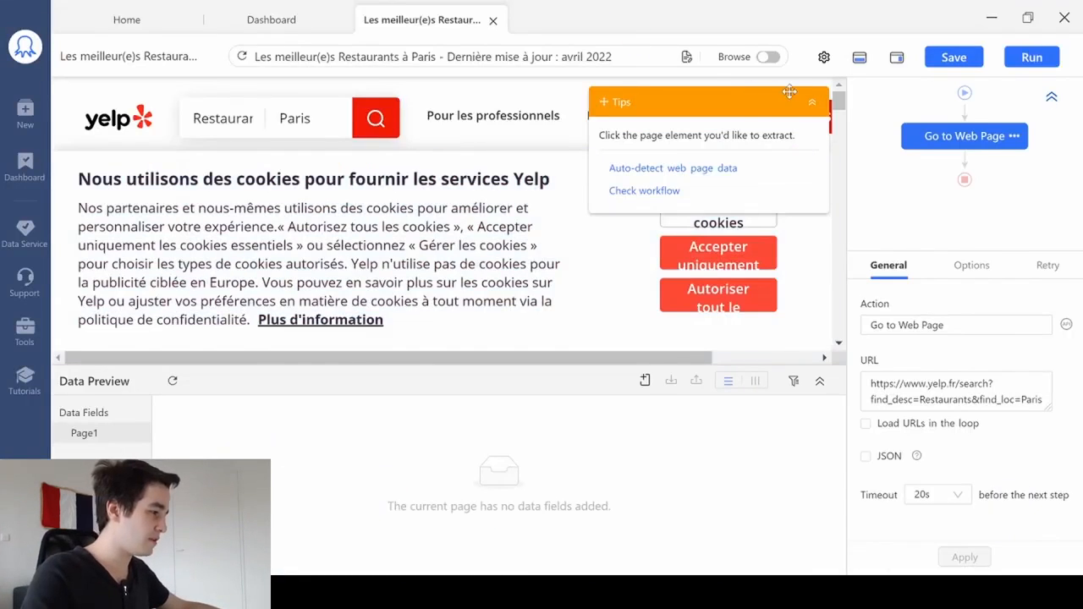
Step: Accept only the essential cookies on the Yelp page in browse mode, and switch browse mode off again
{"action": "left_click", "coordinate": [813, 103]}
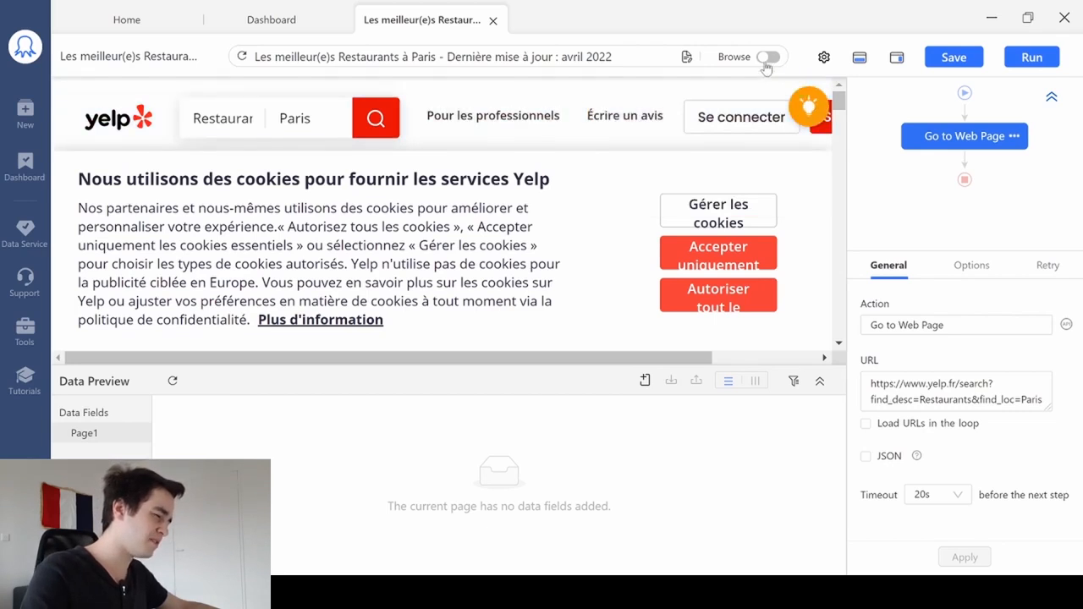
{"action": "left_click", "coordinate": [768, 57]}
{"action": "left_click", "coordinate": [750, 241]}
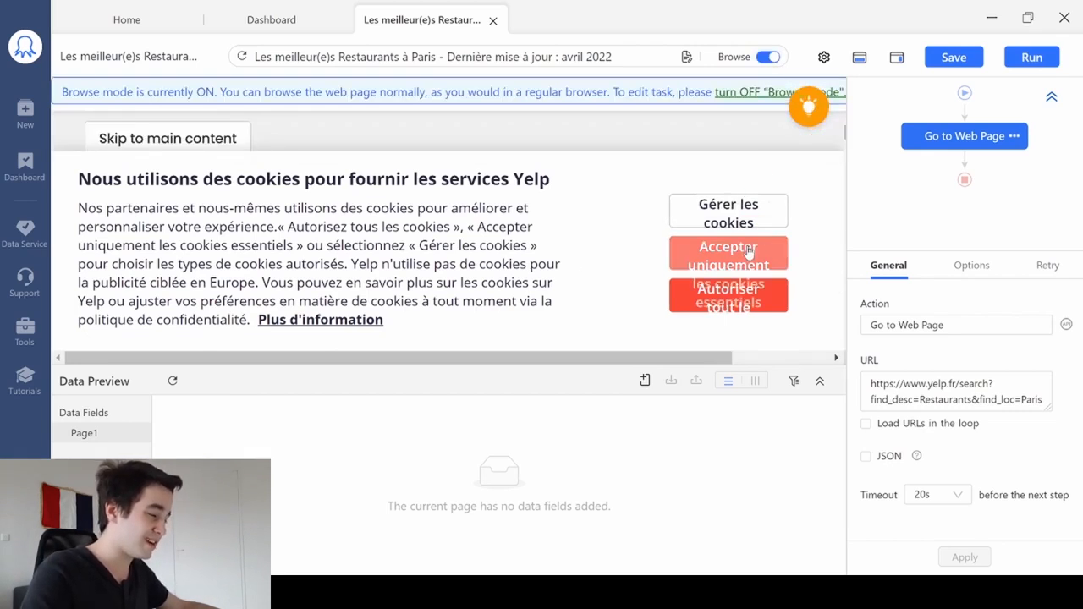
{"action": "left_click", "coordinate": [768, 57]}
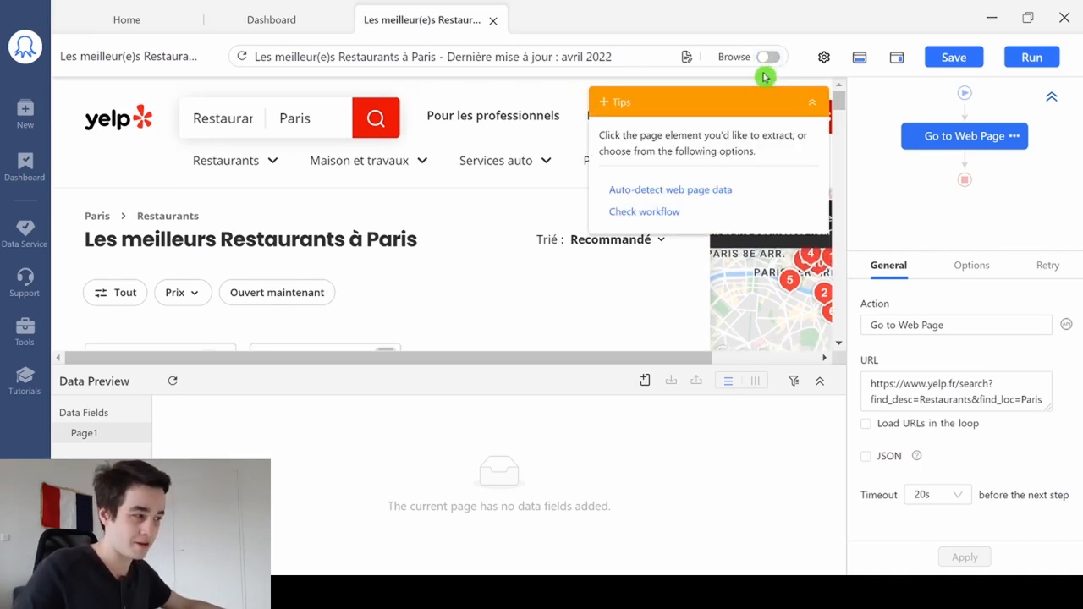
Step: Run auto-detection of the web page data on the Yelp results page
{"action": "left_click", "coordinate": [811, 106]}
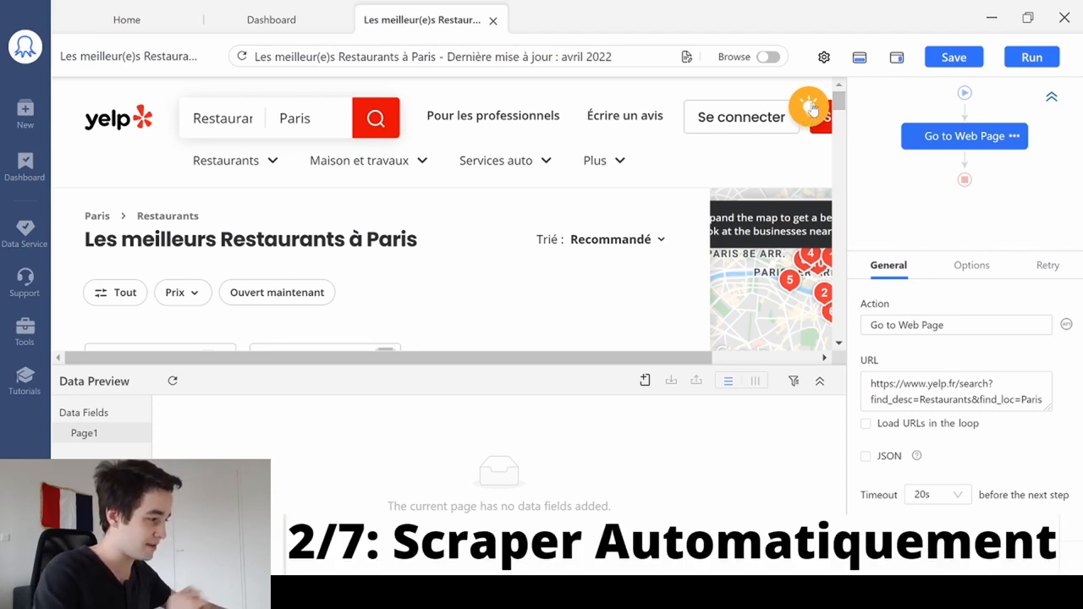
{"action": "left_click", "coordinate": [809, 108]}
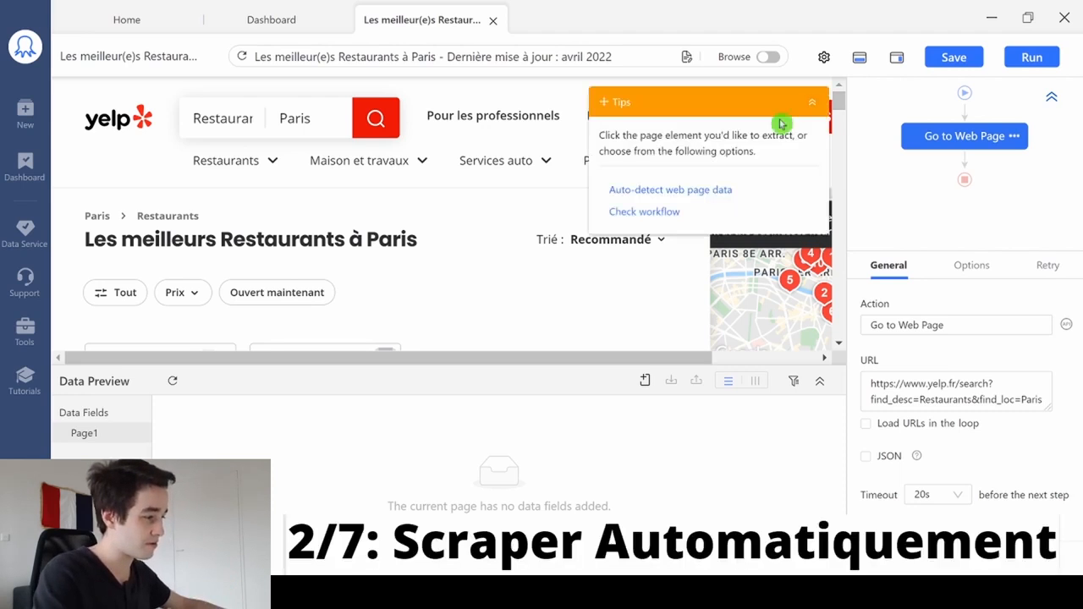
{"action": "left_click", "coordinate": [689, 191]}
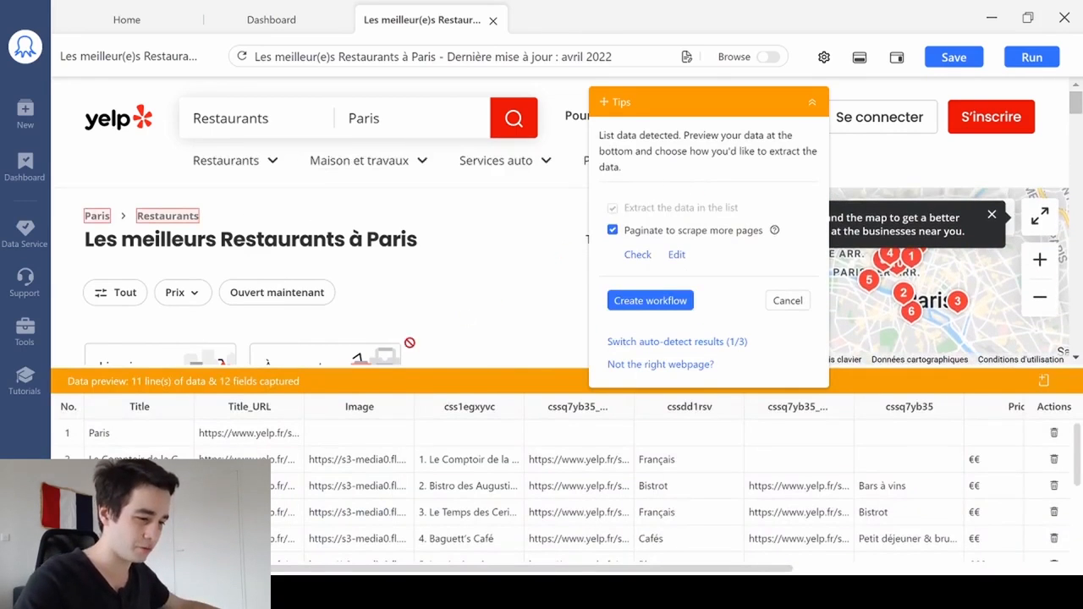
Step: Delete the irrelevant "Paris" breadcrumb row from the detected data and create the workflow with pagination enabled
{"action": "left_click", "coordinate": [135, 459]}
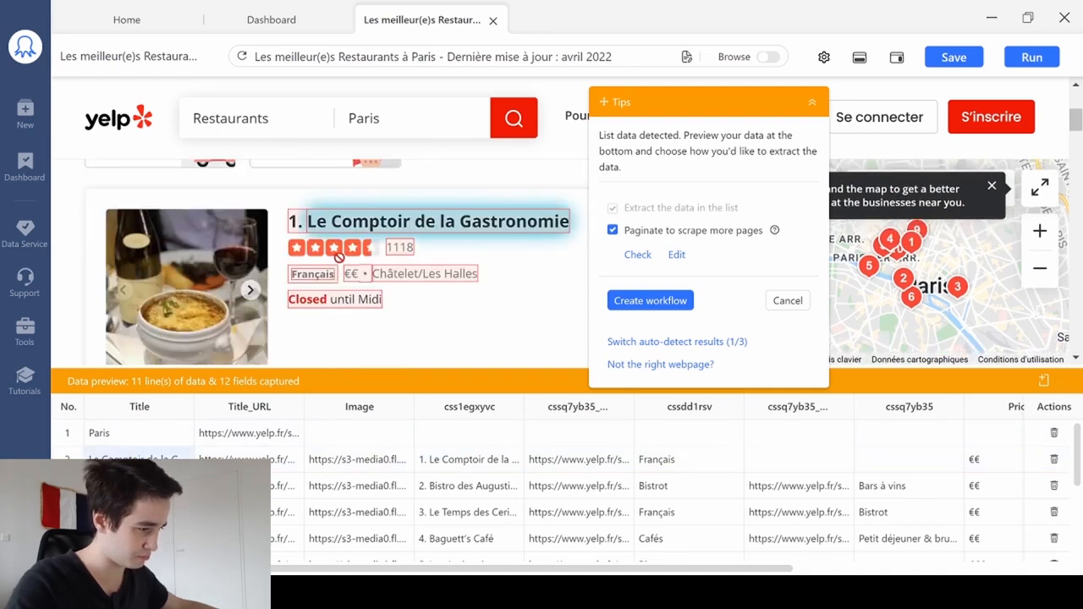
{"action": "scroll", "coordinate": [322, 288], "scroll_direction": "down", "scroll_amount": 15}
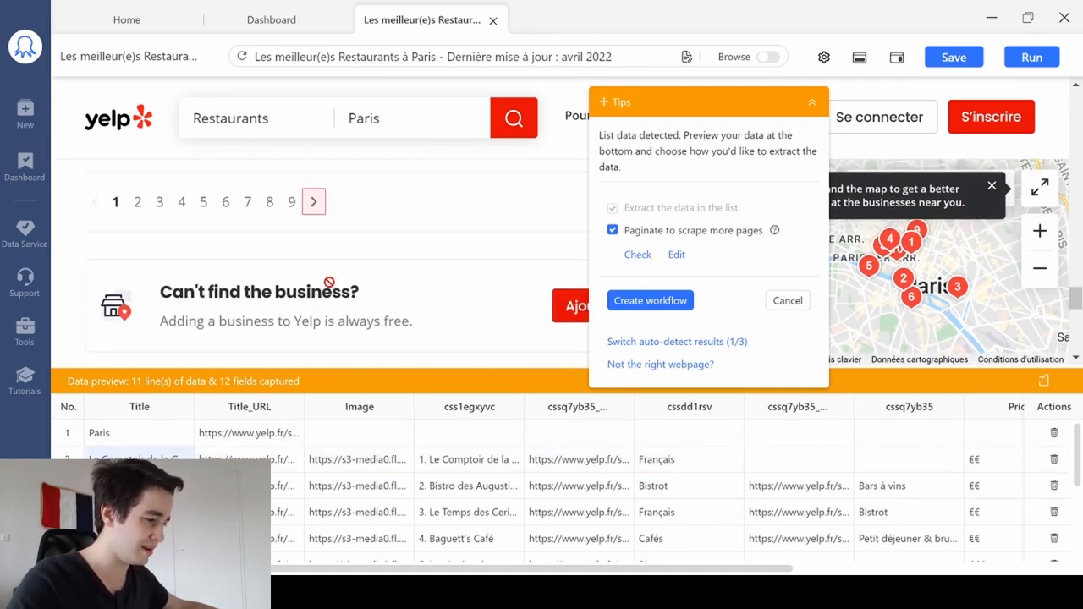
{"action": "scroll", "coordinate": [329, 281], "scroll_direction": "up", "scroll_amount": 3}
{"action": "scroll", "coordinate": [329, 282], "scroll_direction": "up", "scroll_amount": 1}
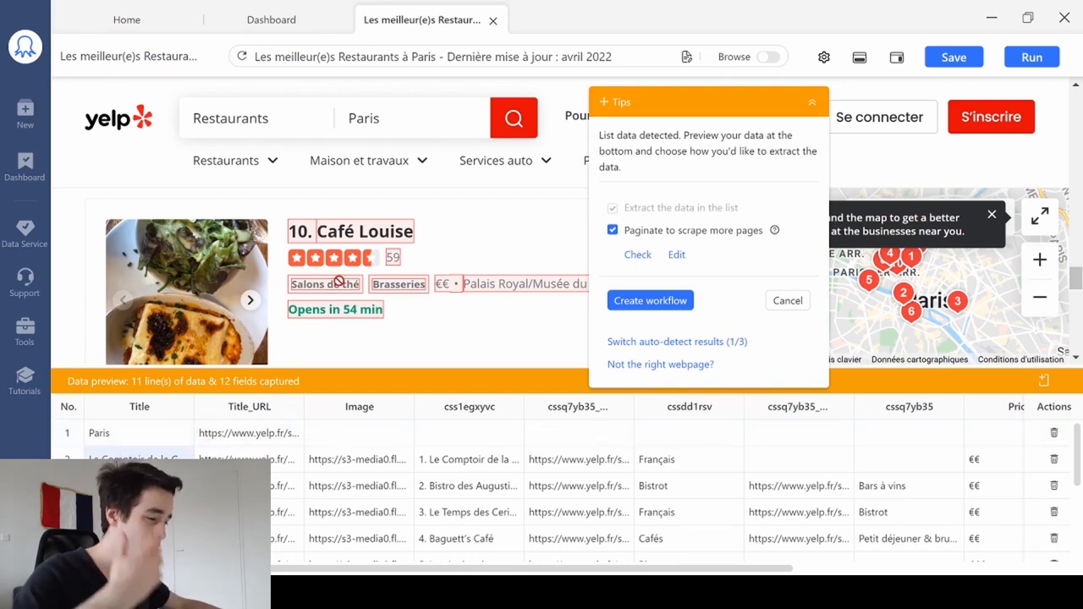
{"action": "left_click", "coordinate": [133, 435]}
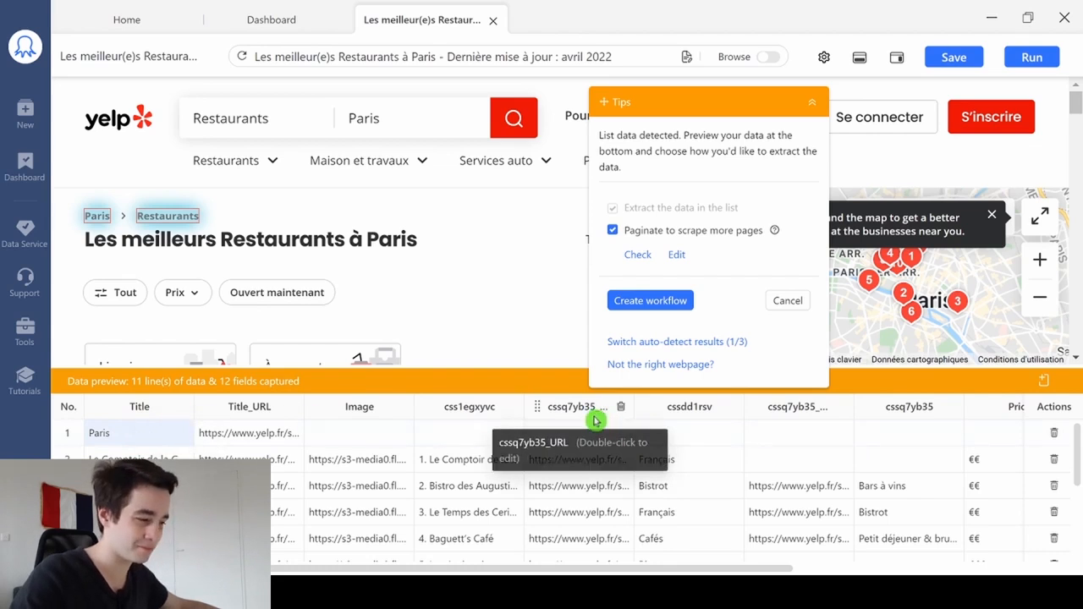
{"action": "left_click", "coordinate": [1055, 435]}
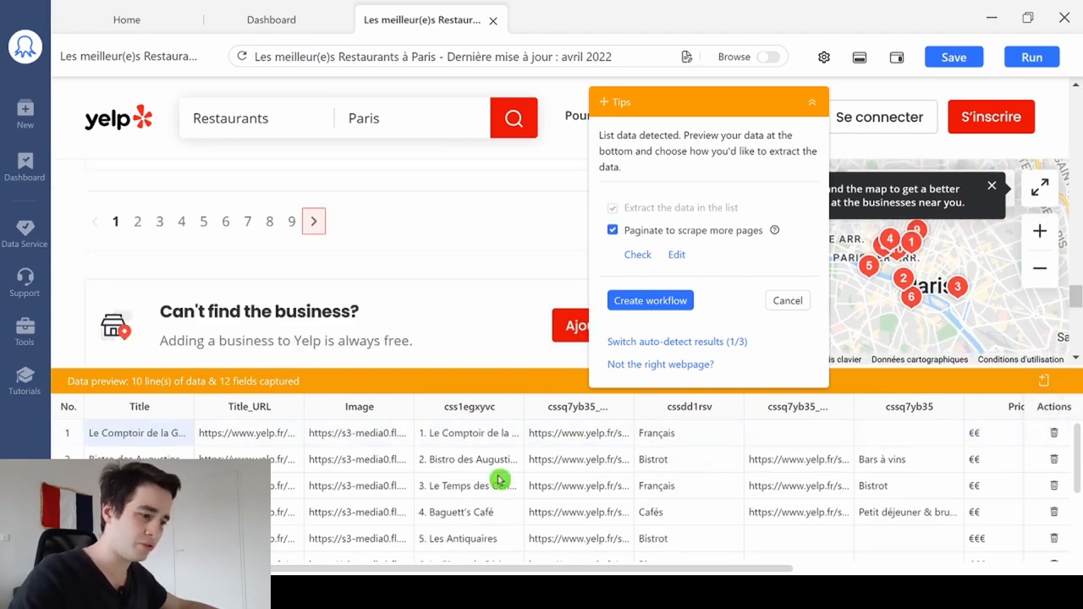
{"action": "left_click", "coordinate": [648, 302]}
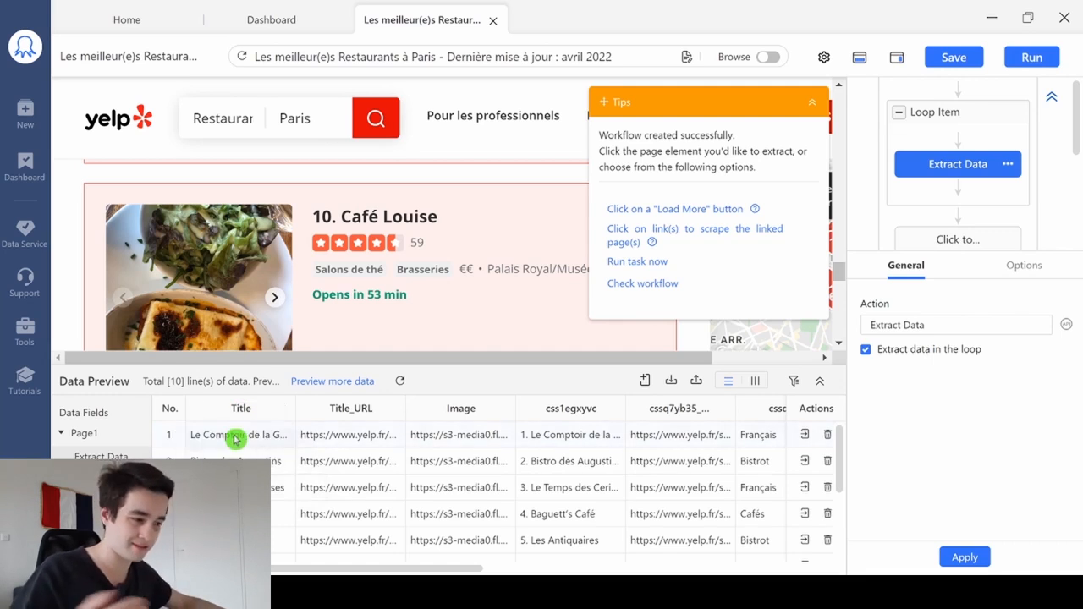
Step: Rename the Title field to "Nom" and delete the Image field in the data preview
{"action": "left_click", "coordinate": [236, 437]}
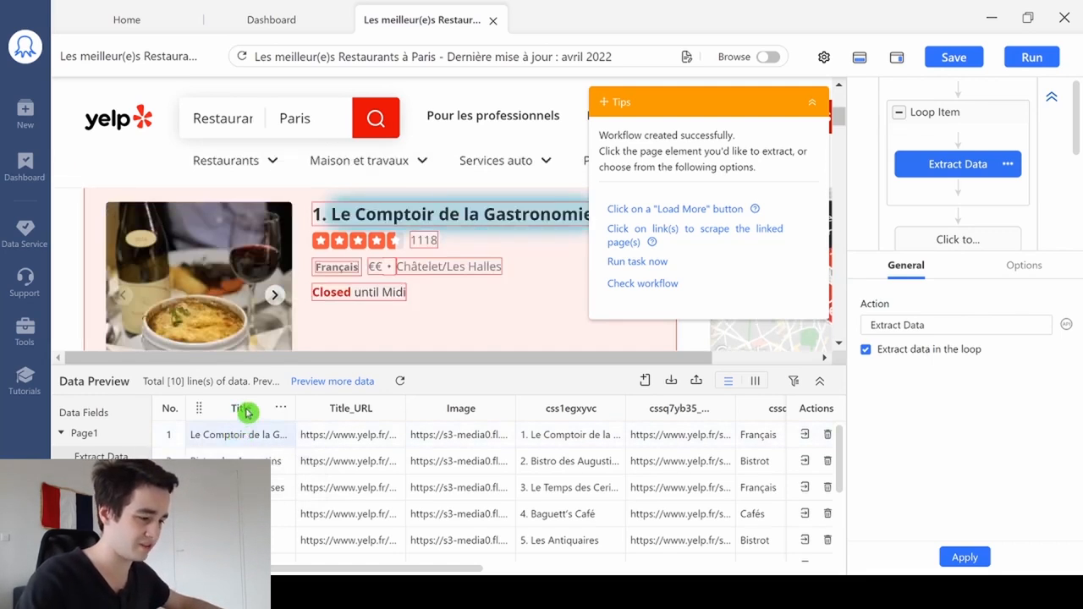
{"action": "double_click", "coordinate": [243, 410]}
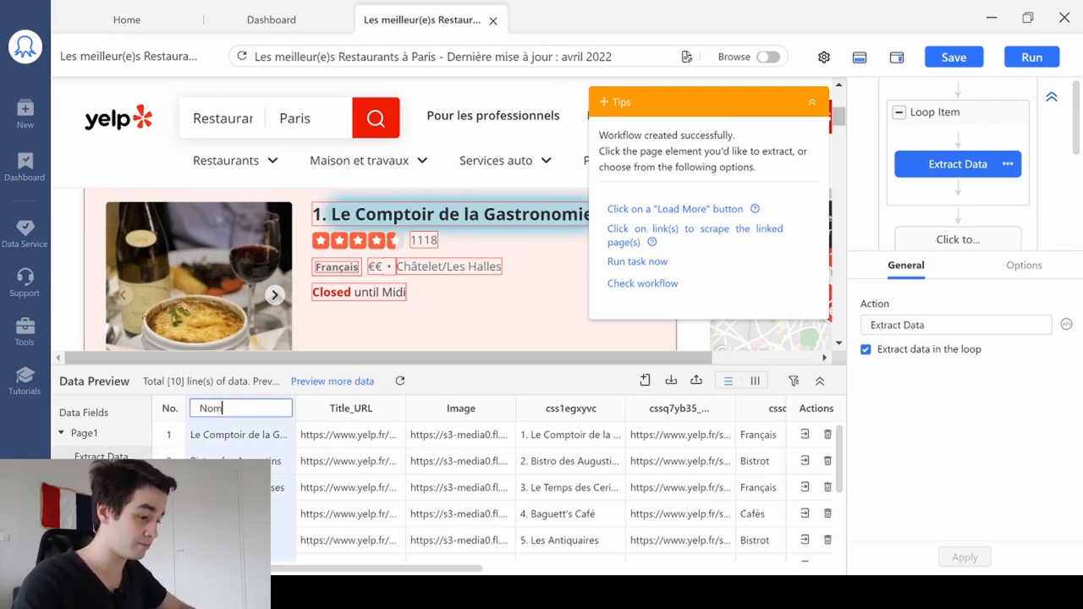
{"action": "key", "text": "Return"}
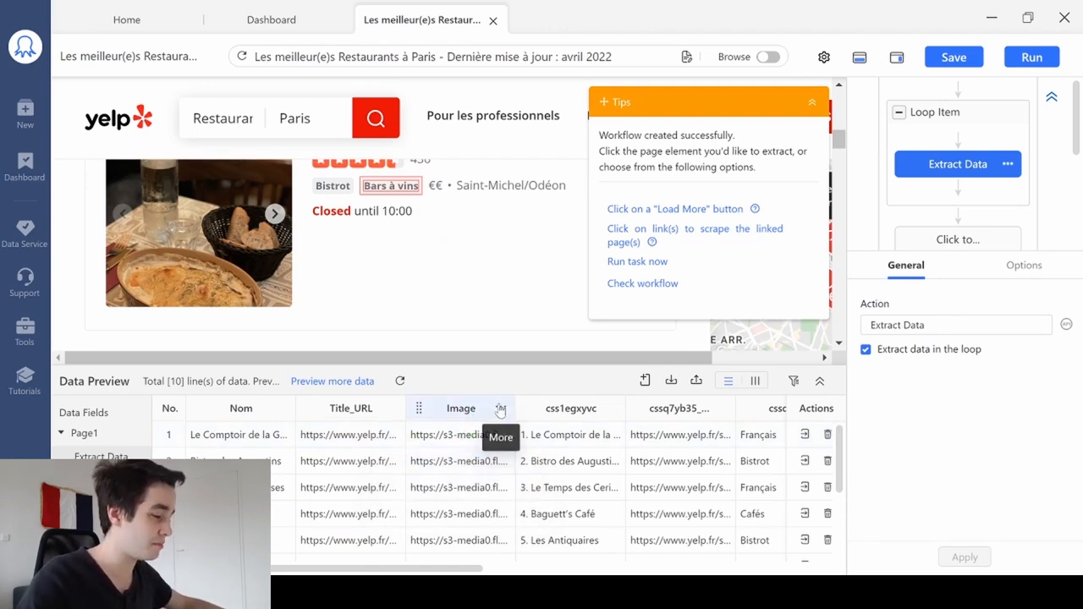
{"action": "left_click", "coordinate": [500, 410]}
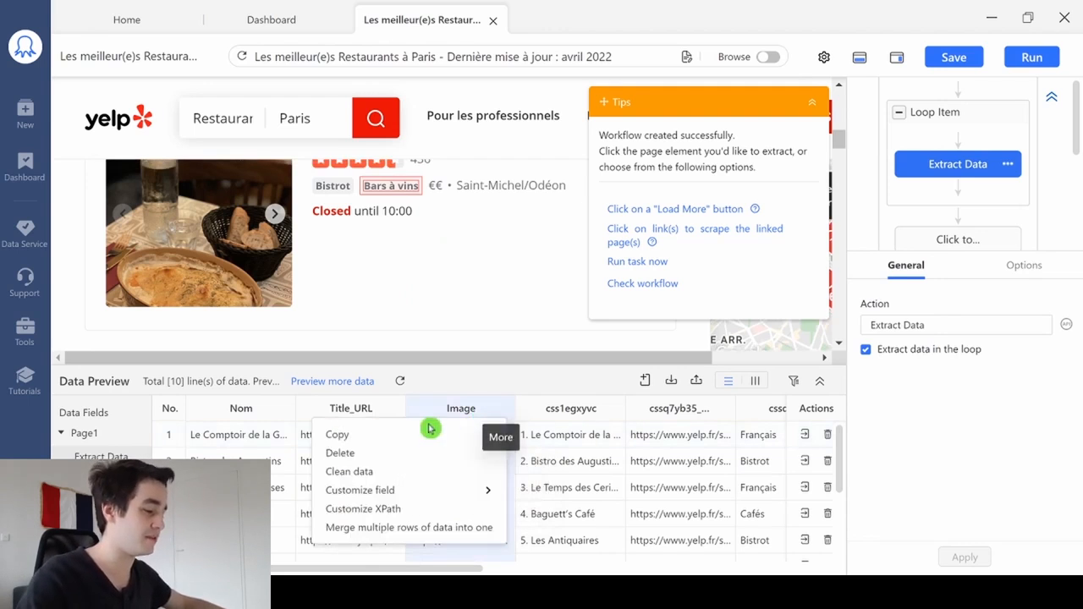
{"action": "left_click", "coordinate": [366, 454]}
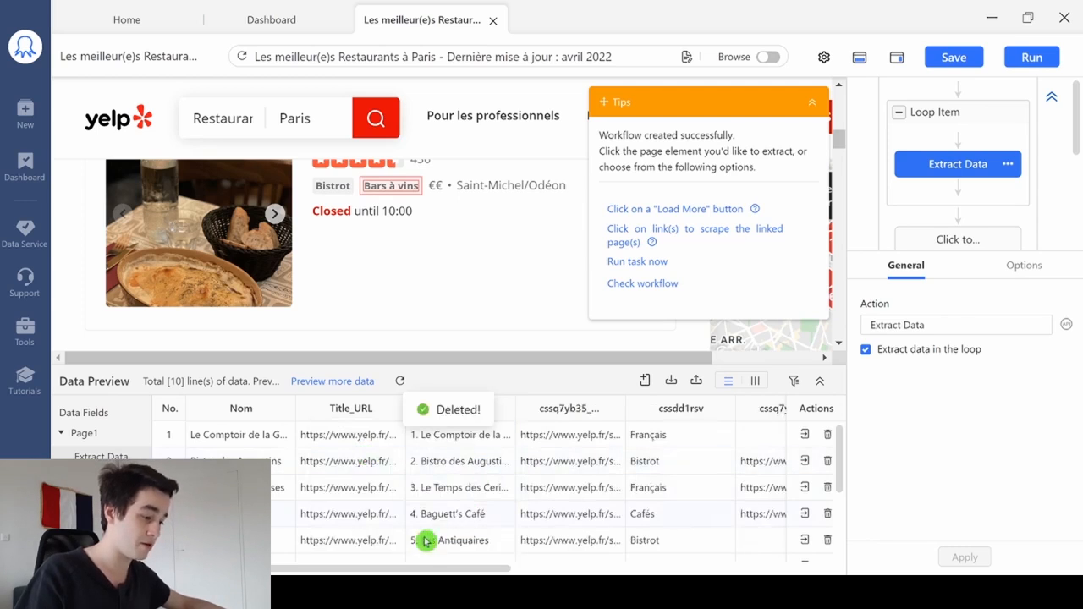
{"action": "left_click_drag", "start_coordinate": [421, 567], "coordinate": [337, 528]}
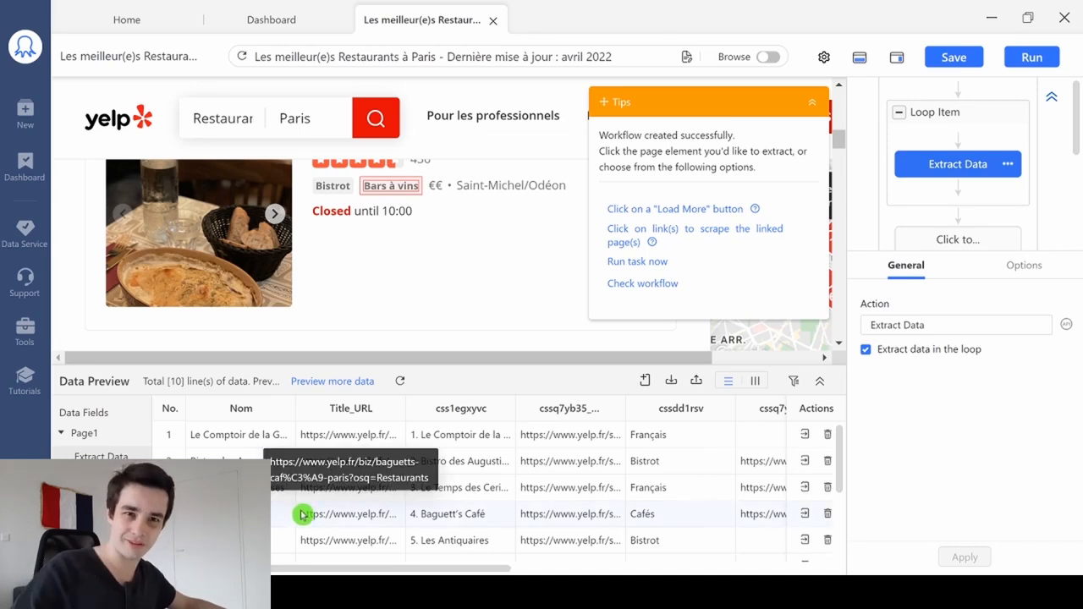
Step: Rename the Title_URL field to "URL" in the data preview
{"action": "double_click", "coordinate": [345, 410]}
{"action": "type", "text": "URL"}
{"action": "key", "text": "Return"}
{"action": "left_click", "coordinate": [608, 503]}
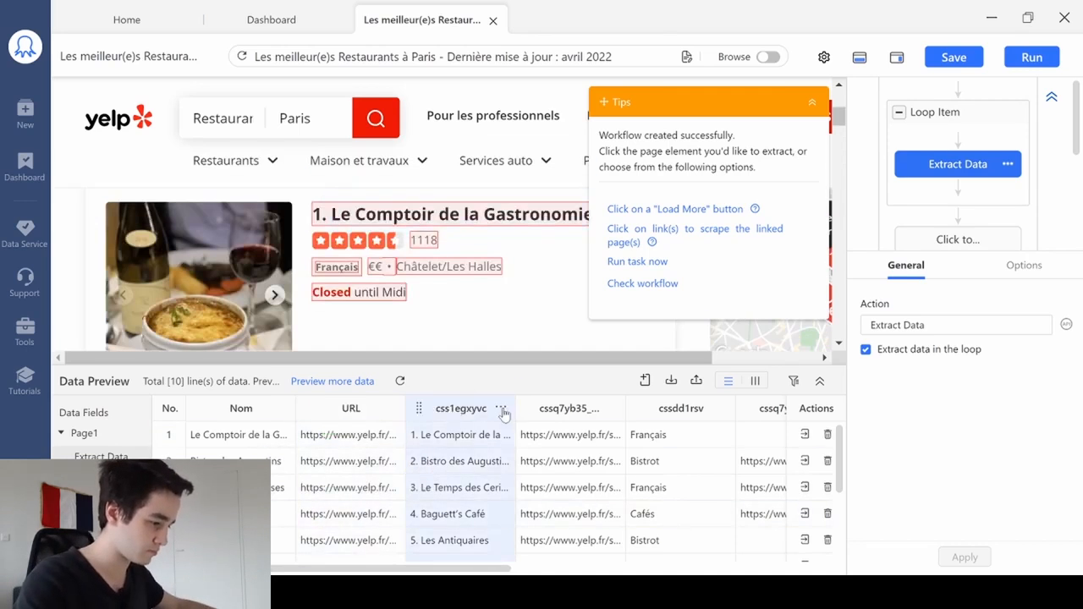
Step: Delete the numbered-title field css1egxyvc and the two cssq7yb35 link fields from the extracted data
{"action": "left_click", "coordinate": [503, 413]}
{"action": "left_click", "coordinate": [341, 452]}
{"action": "left_click", "coordinate": [503, 413]}
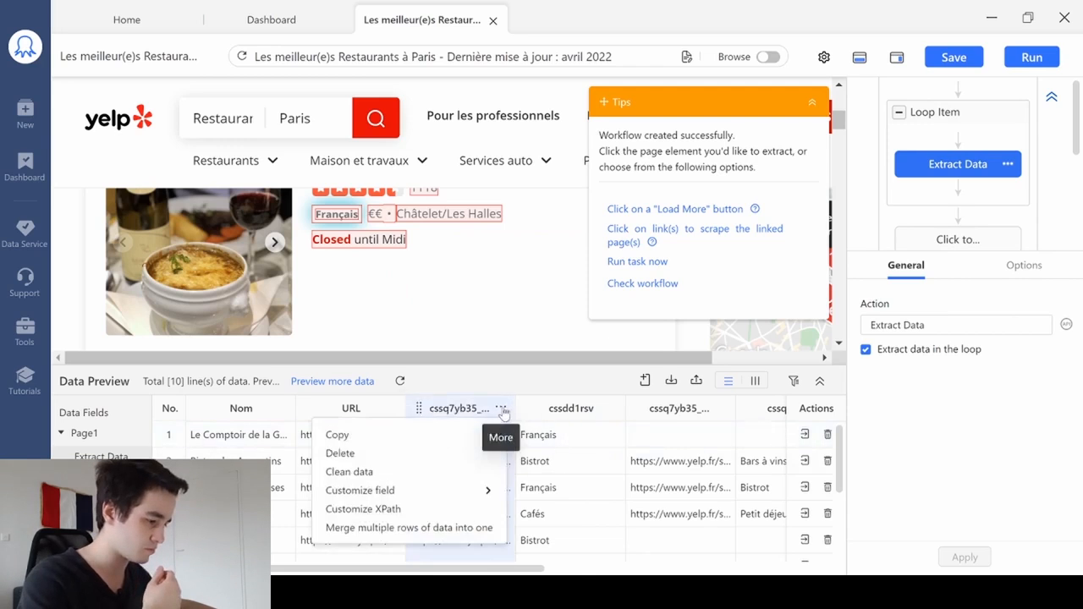
{"action": "left_click", "coordinate": [340, 452]}
{"action": "left_click", "coordinate": [612, 408]}
{"action": "left_click", "coordinate": [536, 454]}
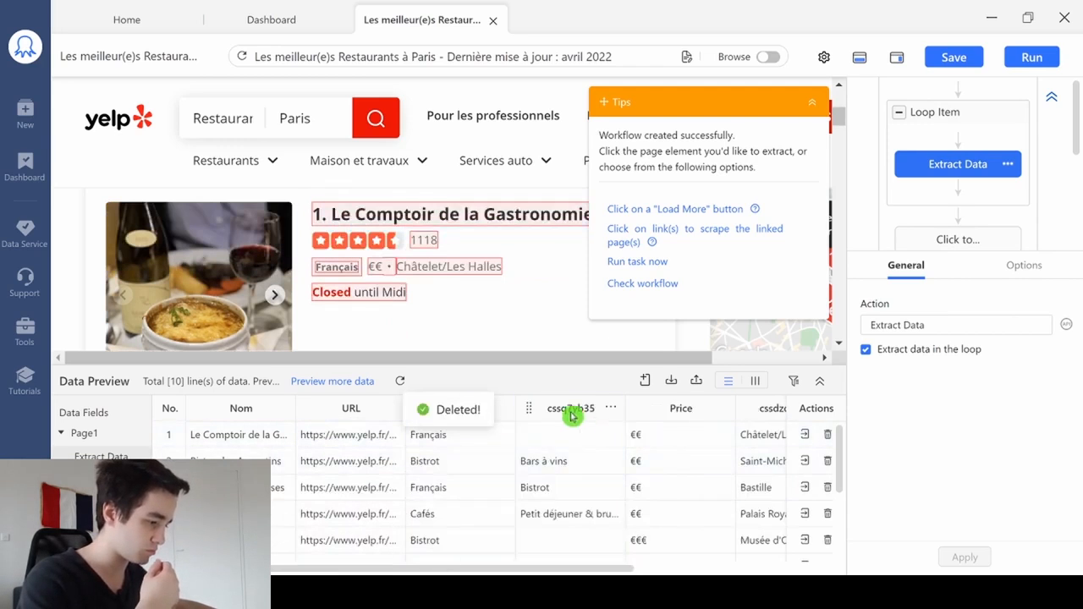
Step: Rename the second cuisine category field to "Type_2" and the first category field to "Type_1"
{"action": "left_click", "coordinate": [553, 459]}
{"action": "double_click", "coordinate": [561, 411]}
{"action": "type", "text": "Type_2"}
{"action": "key", "text": "Return"}
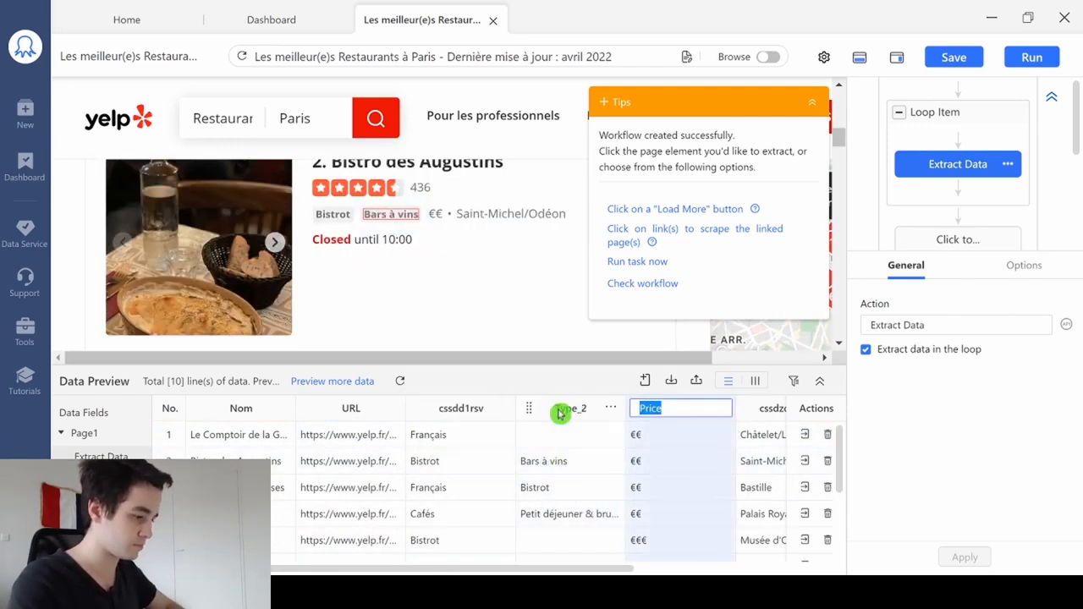
{"action": "double_click", "coordinate": [462, 408]}
{"action": "type", "text": "Type_1"}
{"action": "key", "text": "Return"}
{"action": "left_click", "coordinate": [550, 461]}
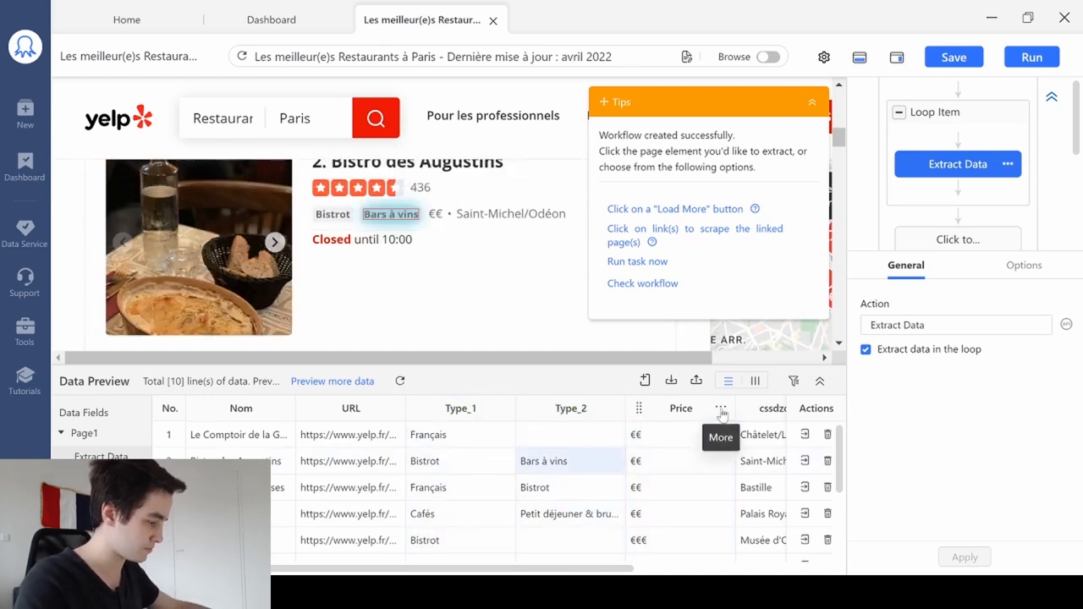
Step: Delete the Price field and rename the neighbourhood field to "Lieu"
{"action": "left_click", "coordinate": [725, 409]}
{"action": "left_click", "coordinate": [650, 454]}
{"action": "left_click_drag", "start_coordinate": [432, 570], "coordinate": [529, 570]}
{"action": "left_click", "coordinate": [549, 441]}
{"action": "double_click", "coordinate": [554, 408]}
{"action": "type", "text": "LIE"}
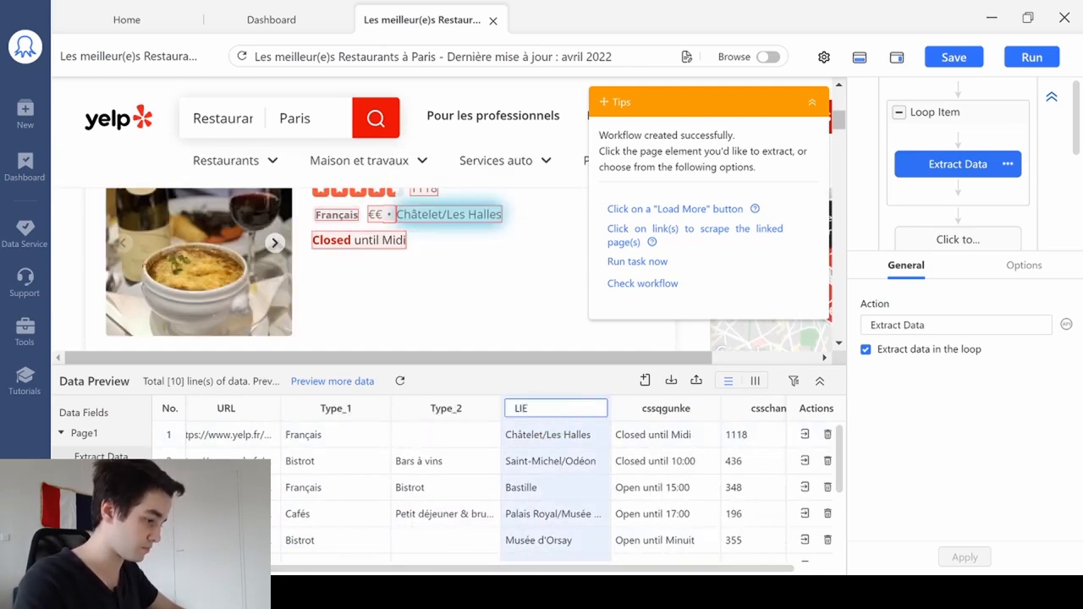
{"action": "type", "text": "u"}
{"action": "key", "text": "Return"}
Step: Delete the opening-status field cssqgunke and rename the review count field to "Avis"
{"action": "left_click", "coordinate": [695, 409]}
{"action": "left_click", "coordinate": [614, 452]}
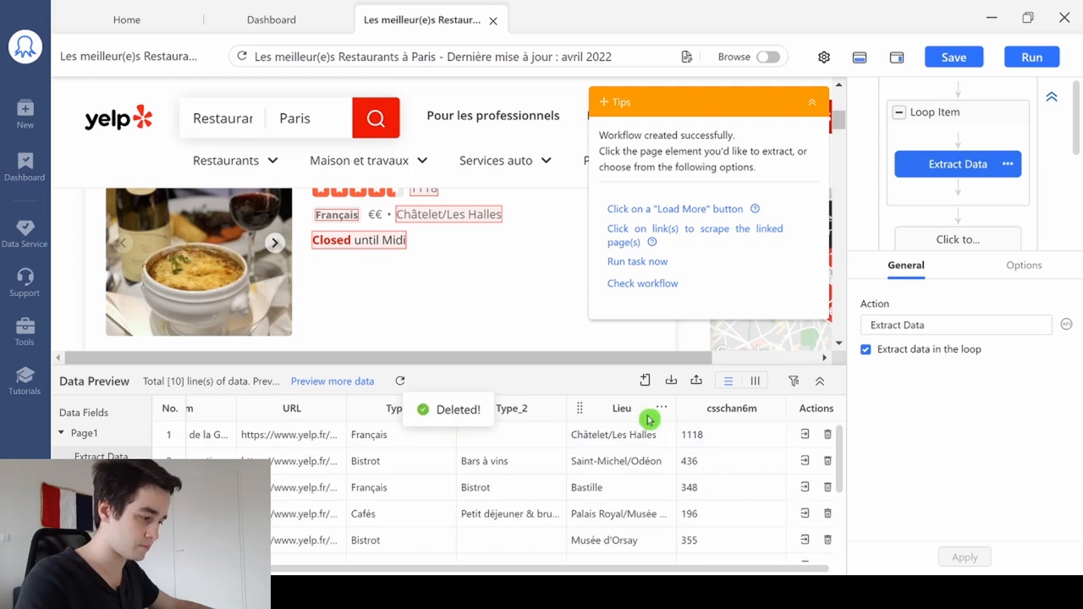
{"action": "left_click", "coordinate": [768, 409]}
{"action": "left_click", "coordinate": [702, 443]}
{"action": "double_click", "coordinate": [718, 409]}
{"action": "type", "text": "Avis"}
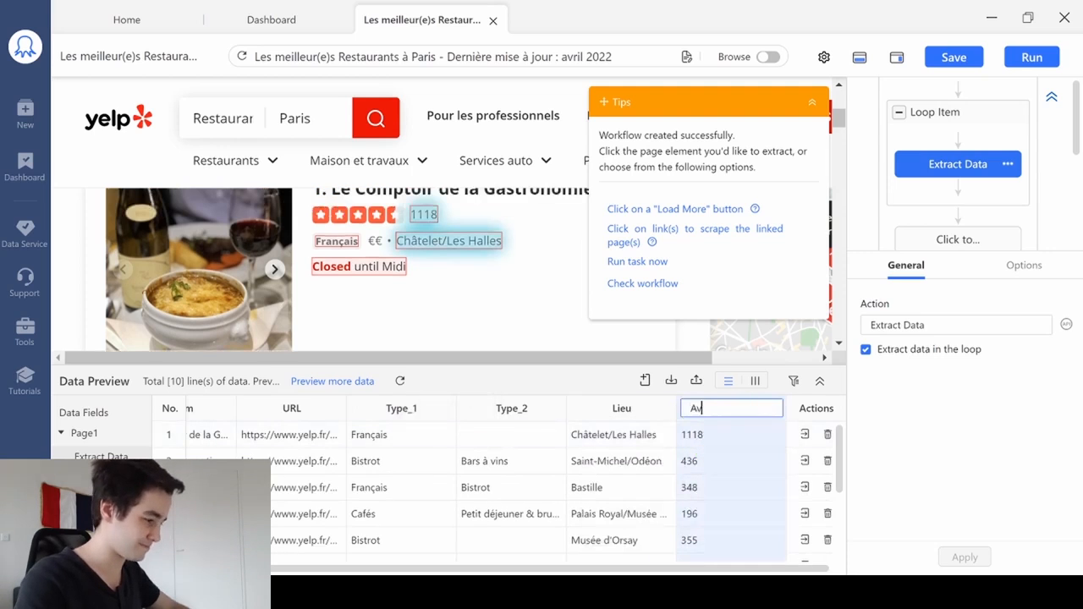
{"action": "key", "text": "Return"}
Step: Add a click action to the loop that opens each restaurant's linked page from the extracted URL data field
{"action": "left_click_drag", "start_coordinate": [697, 569], "coordinate": [297, 566]}
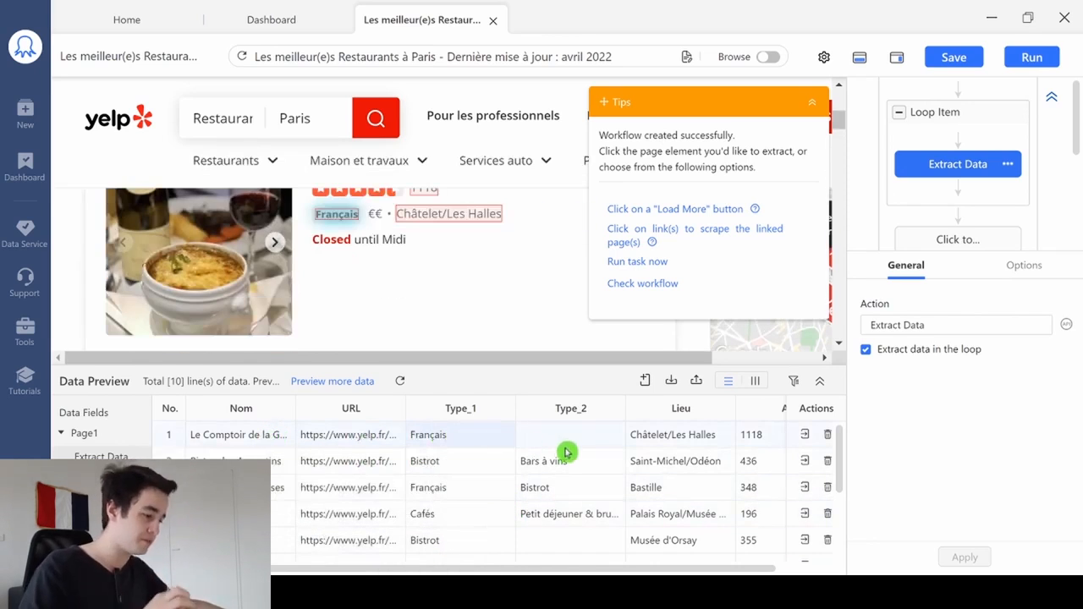
{"action": "left_click_drag", "start_coordinate": [526, 567], "coordinate": [413, 496]}
{"action": "scroll", "coordinate": [434, 242], "scroll_direction": "up", "scroll_amount": 3}
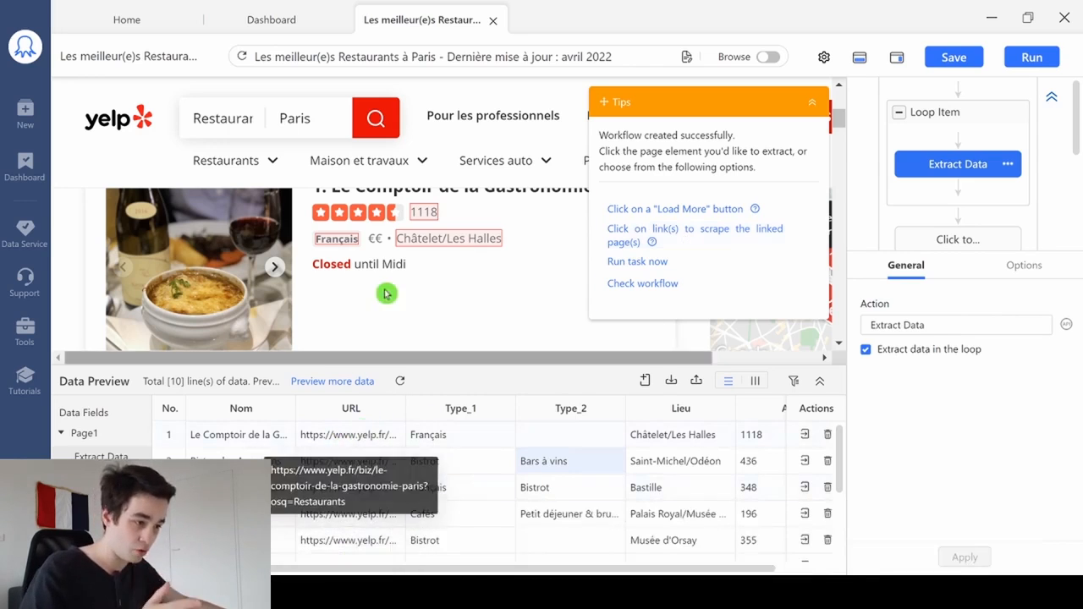
{"action": "scroll", "coordinate": [376, 297], "scroll_direction": "up", "scroll_amount": 2}
{"action": "scroll", "coordinate": [372, 297], "scroll_direction": "down", "scroll_amount": 1}
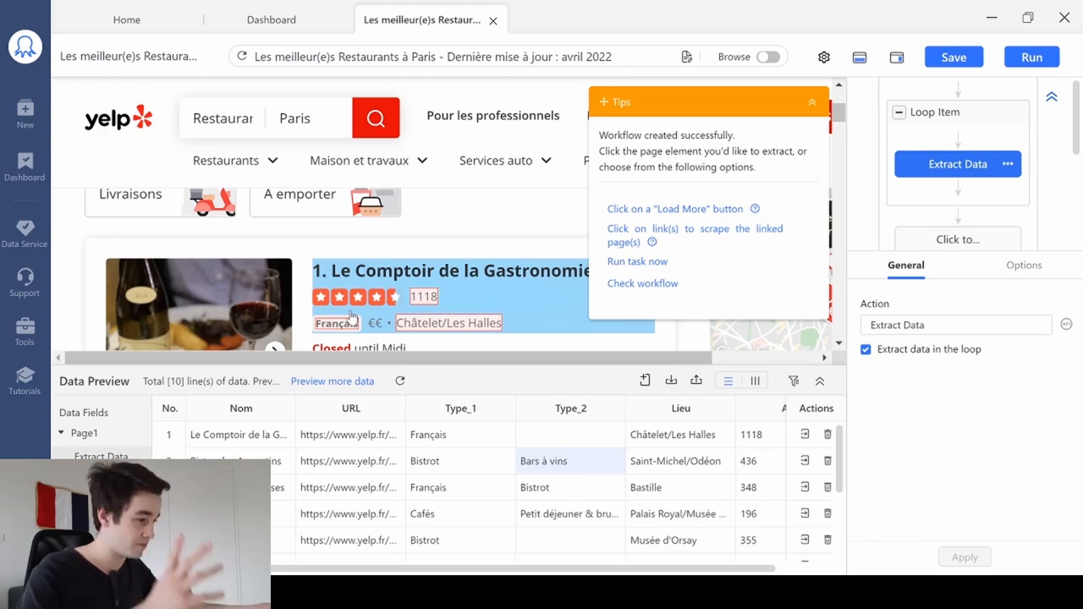
{"action": "left_click", "coordinate": [677, 230]}
{"action": "left_click", "coordinate": [666, 239]}
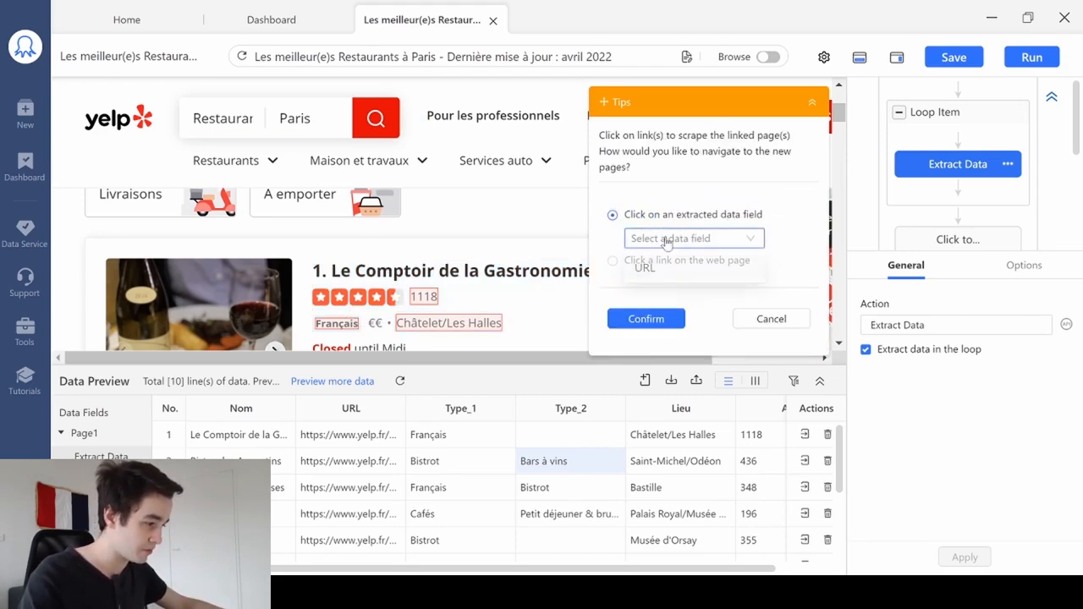
{"action": "left_click", "coordinate": [669, 268]}
{"action": "left_click", "coordinate": [647, 318]}
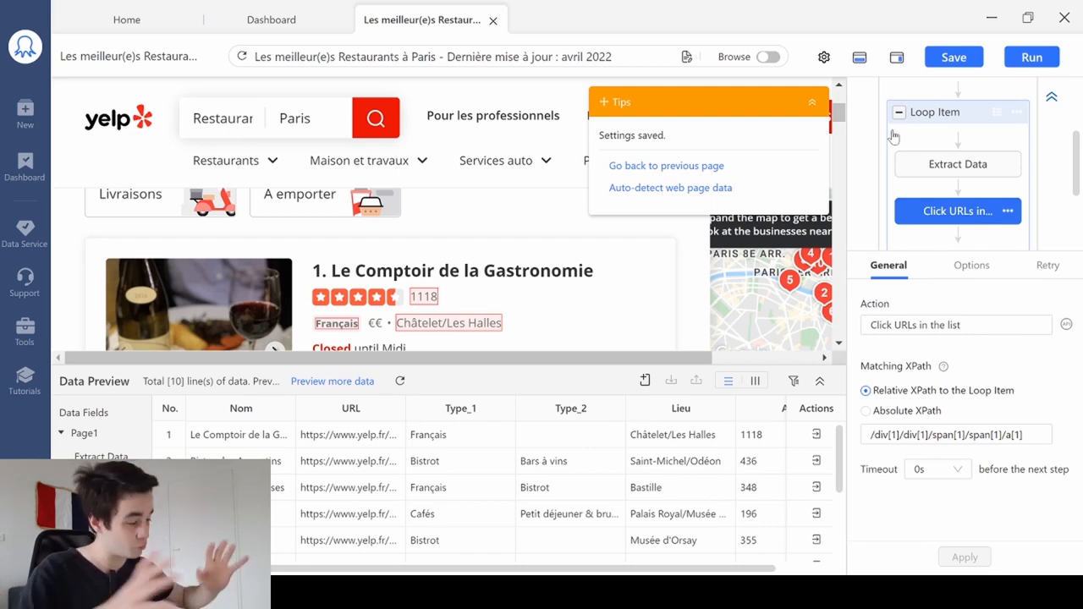
Step: Replace the Click URLs action's relative matching XPath with //h3/span/a and apply it
{"action": "left_click", "coordinate": [1011, 365]}
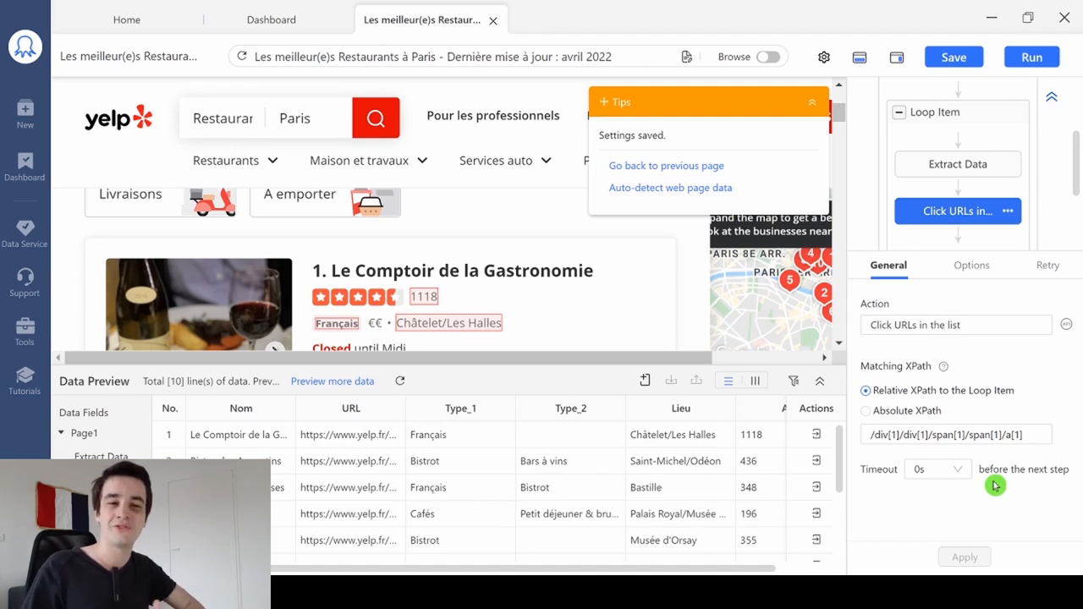
{"action": "left_click", "coordinate": [910, 434]}
{"action": "key", "text": "ctrl+a"}
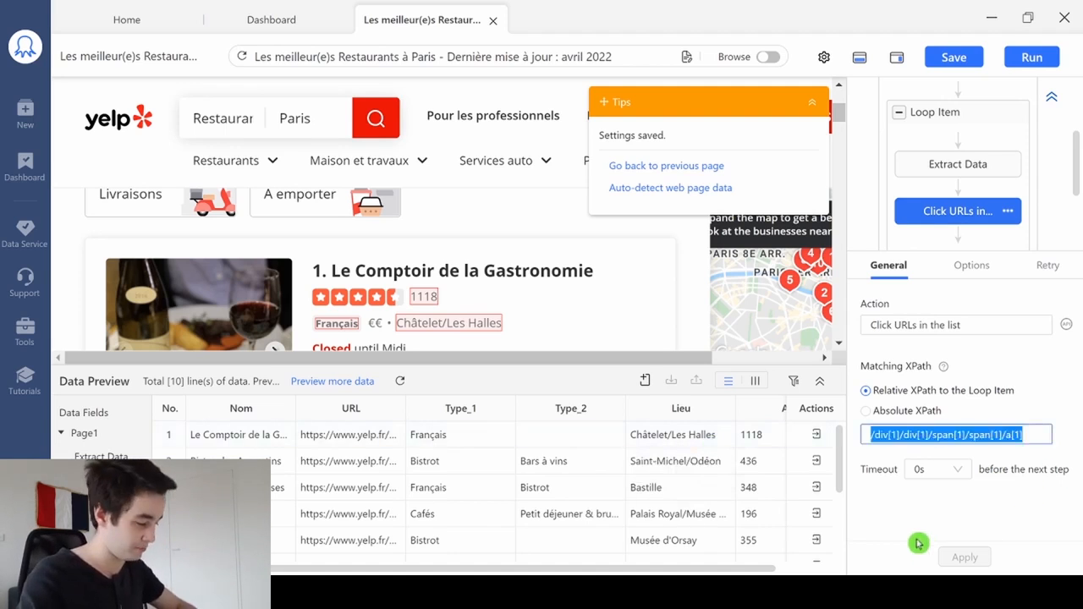
{"action": "type", "text": "//"}
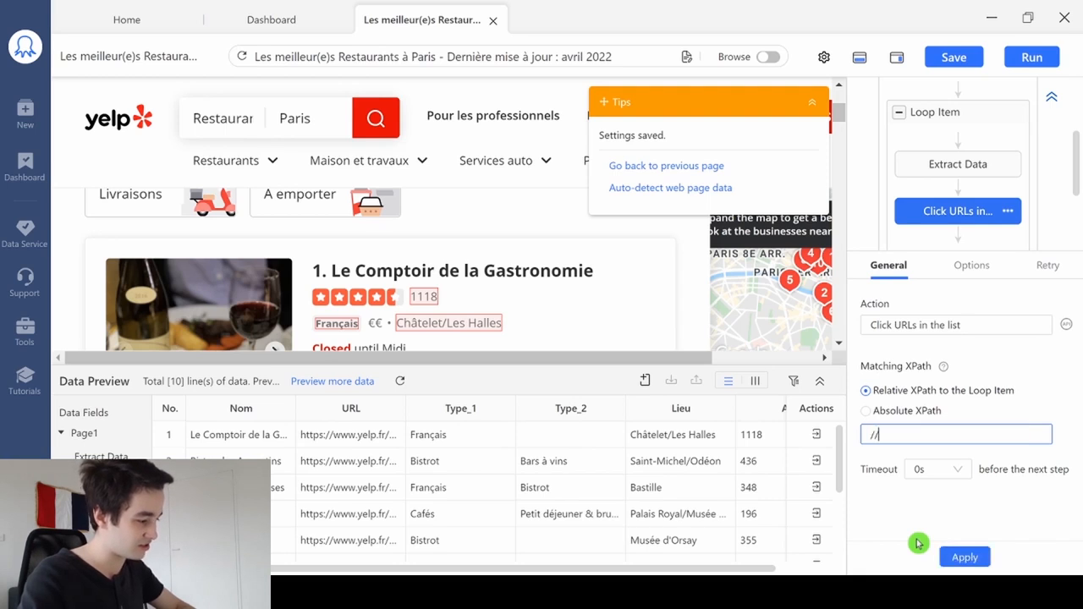
{"action": "type", "text": "h3"}
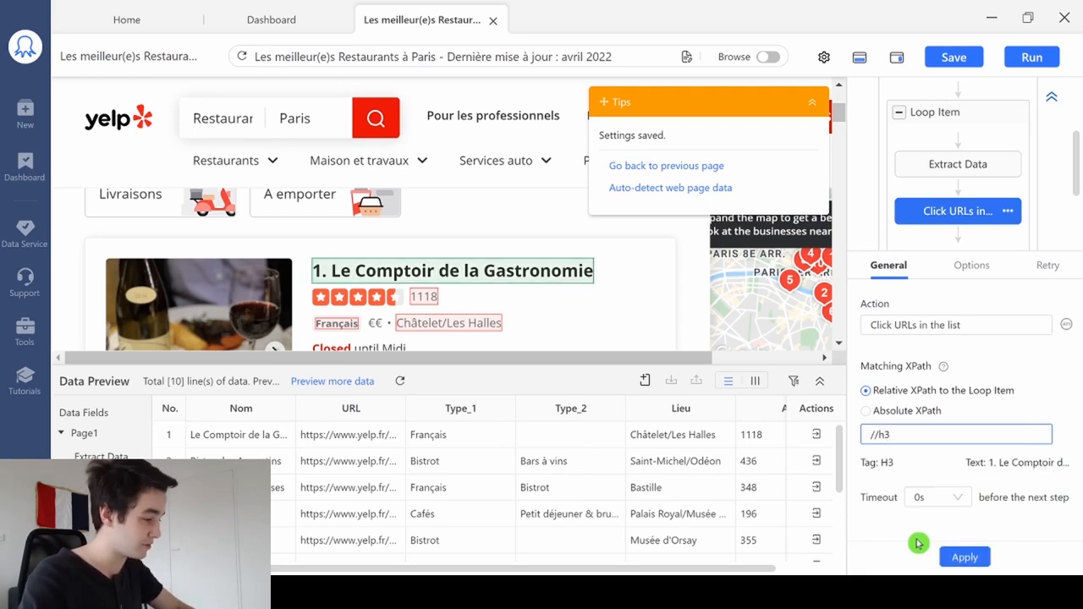
{"action": "type", "text": "/span"}
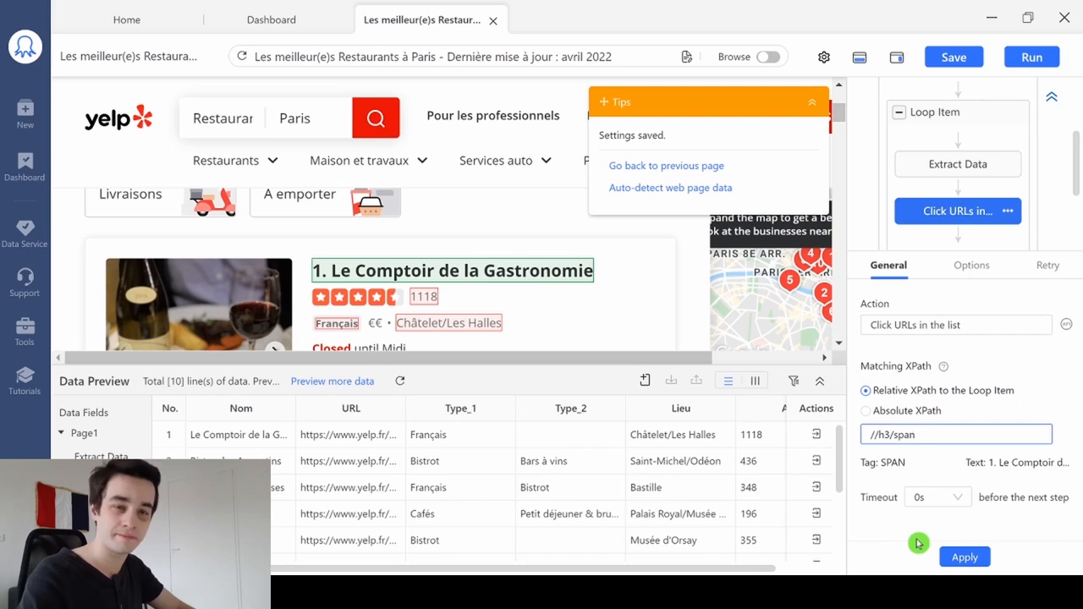
{"action": "type", "text": "/a"}
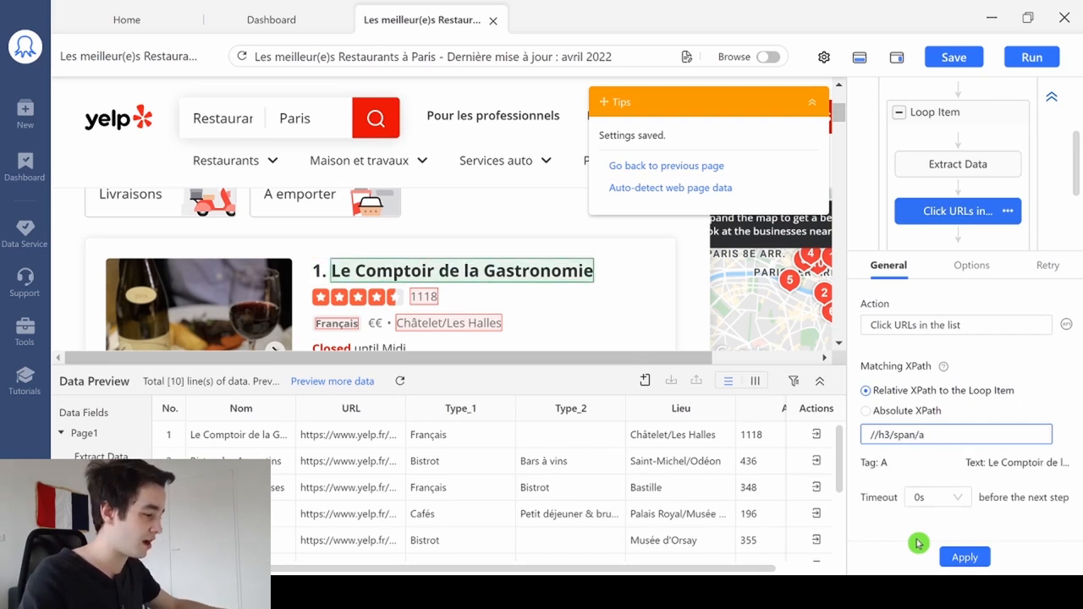
{"action": "left_click", "coordinate": [964, 557]}
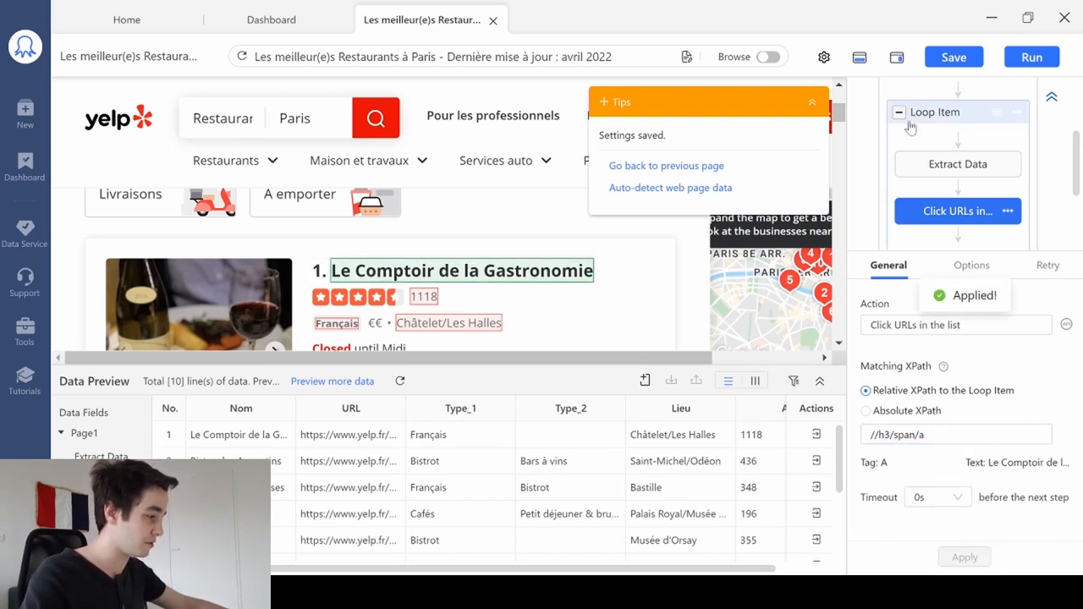
Step: Test the Extract Data and Click URLs actions to load the first restaurant's page, and collapse the tips box
{"action": "left_click", "coordinate": [958, 166]}
{"action": "left_click", "coordinate": [944, 212]}
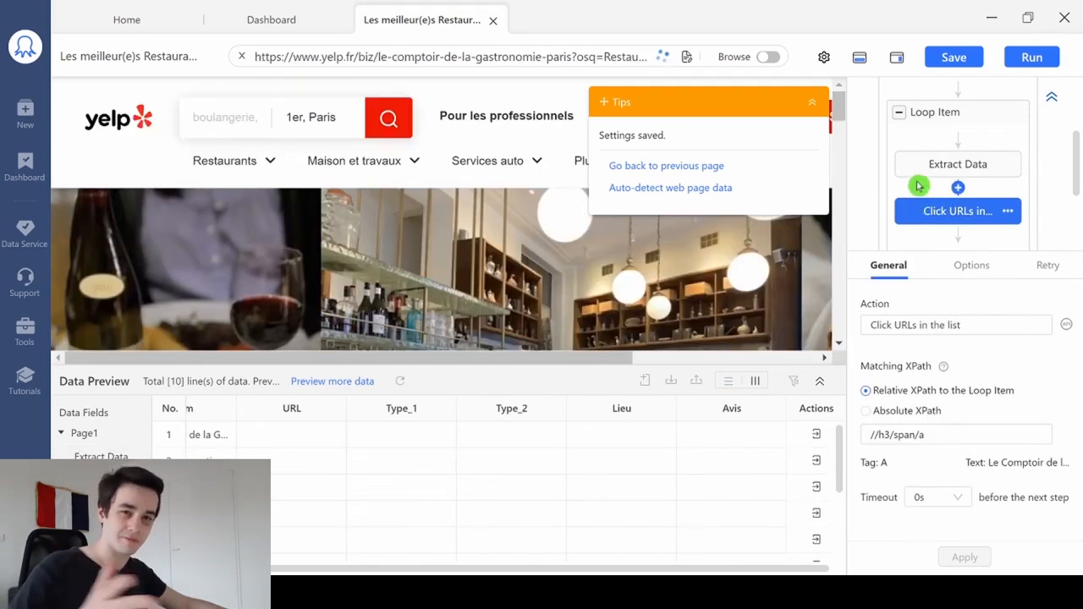
{"action": "left_click", "coordinate": [815, 108]}
{"action": "left_click", "coordinate": [881, 118]}
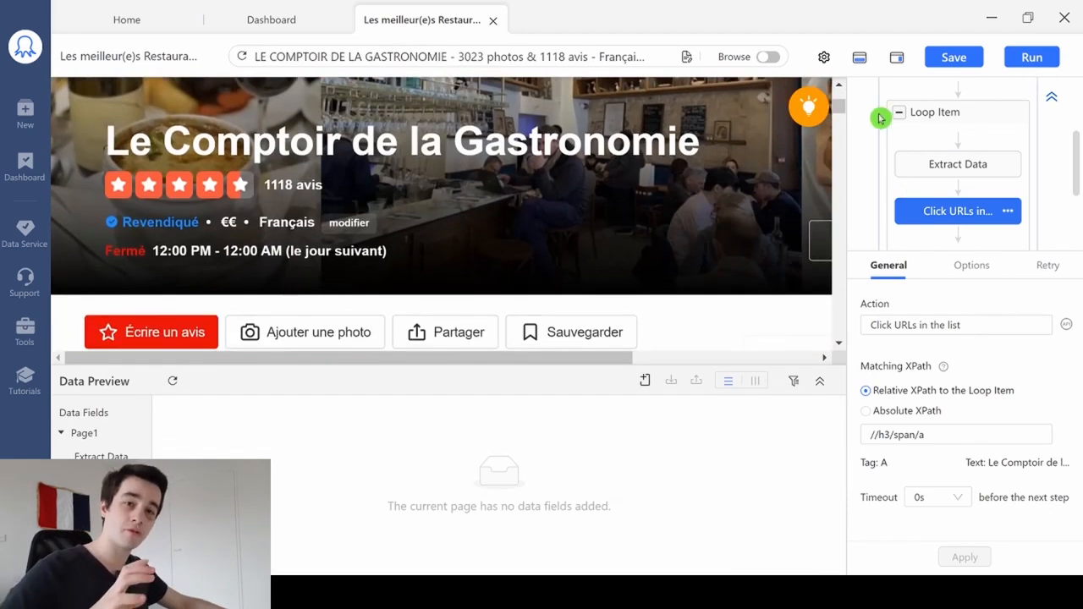
Step: Enlarge the workflow area and set the Click to Paginate action's timeout before the next step to 10s
{"action": "left_click_drag", "start_coordinate": [916, 252], "coordinate": [918, 364]}
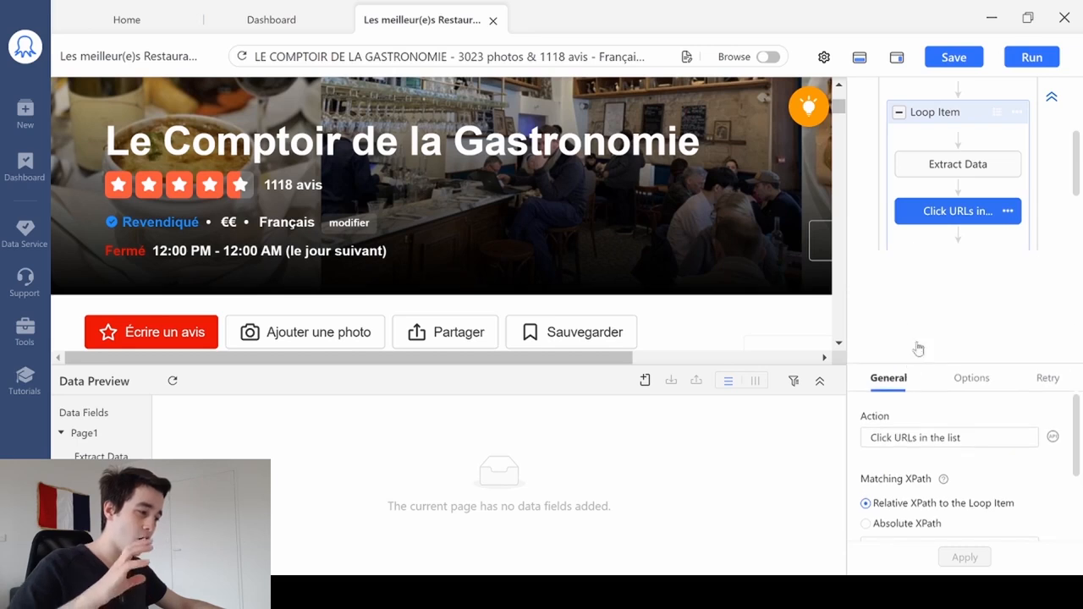
{"action": "scroll", "coordinate": [999, 222], "scroll_direction": "up", "scroll_amount": 3}
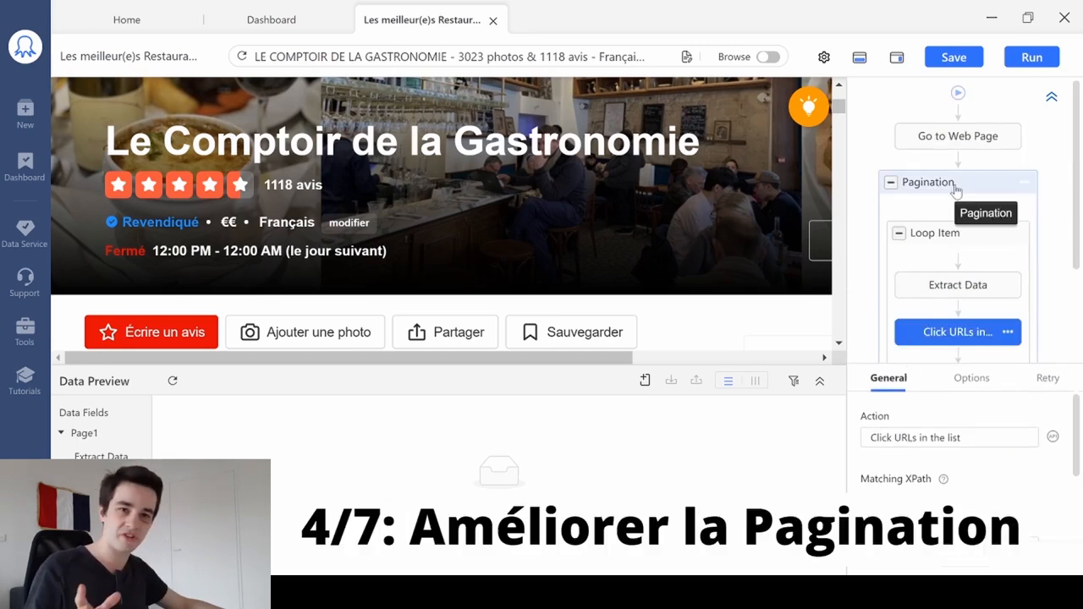
{"action": "left_click", "coordinate": [956, 187]}
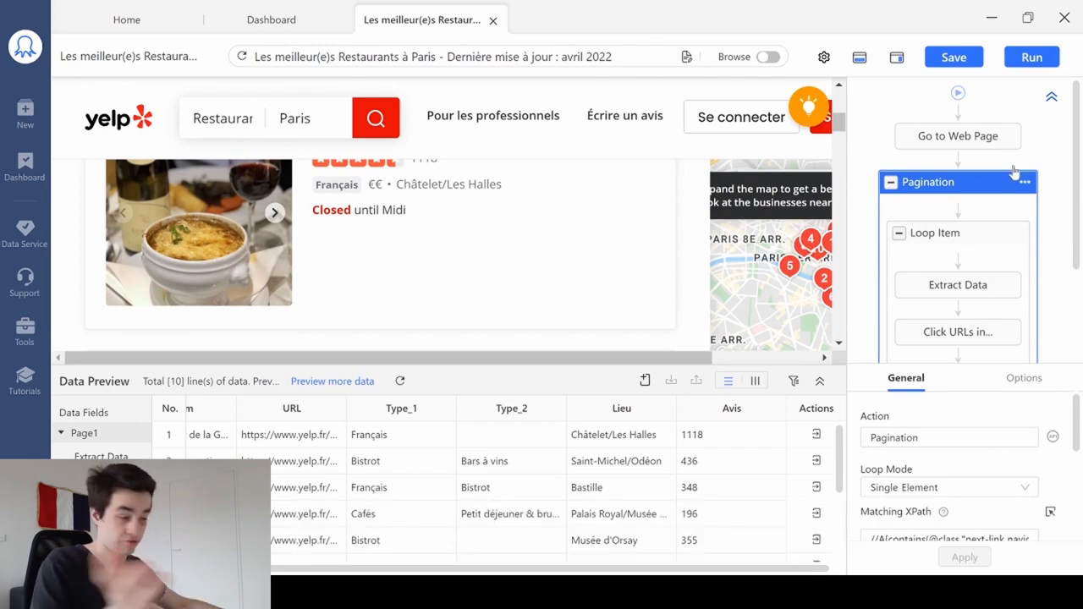
{"action": "scroll", "coordinate": [1077, 203], "scroll_direction": "down", "scroll_amount": 3}
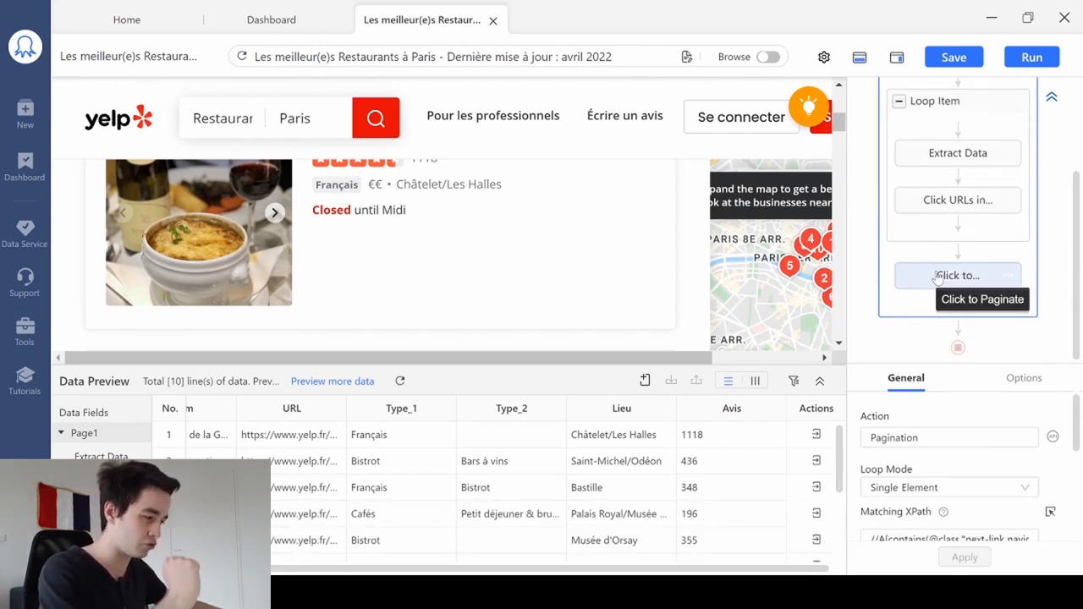
{"action": "left_click", "coordinate": [937, 277]}
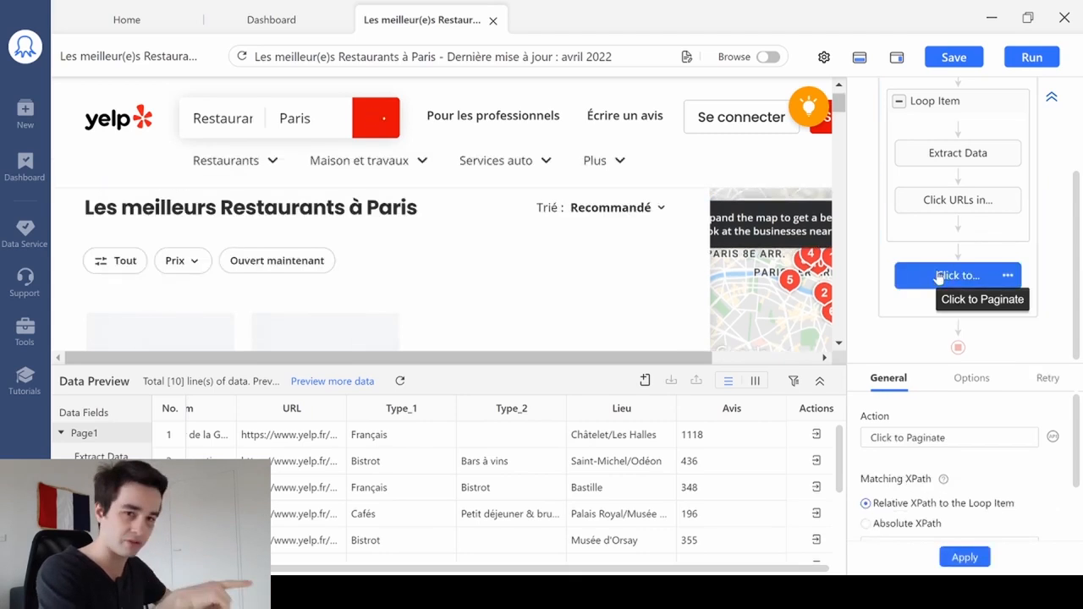
{"action": "scroll", "coordinate": [961, 492], "scroll_direction": "down", "scroll_amount": 2}
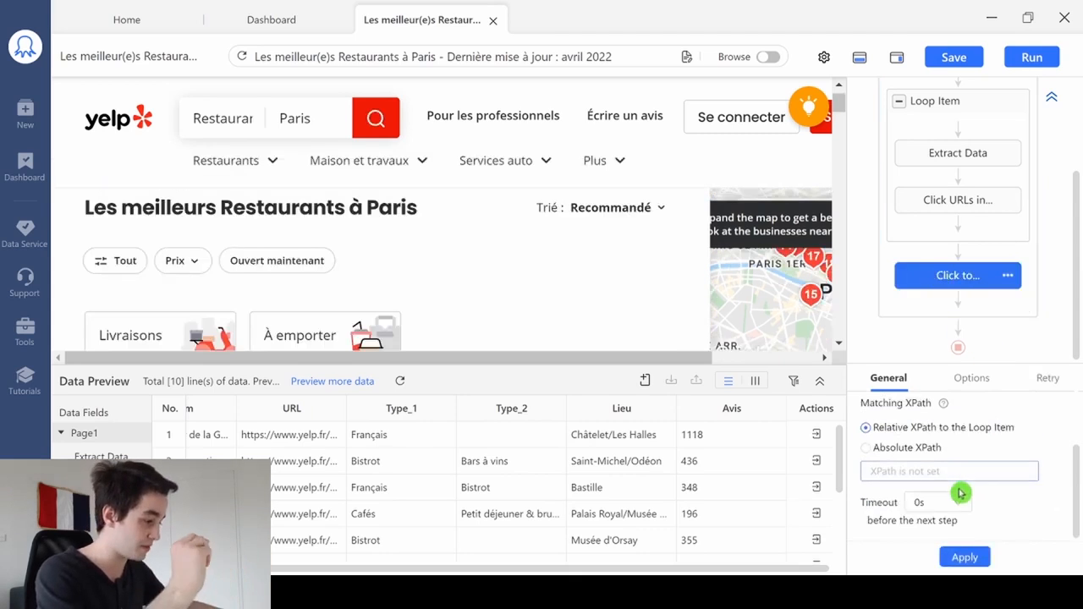
{"action": "left_click", "coordinate": [935, 502]}
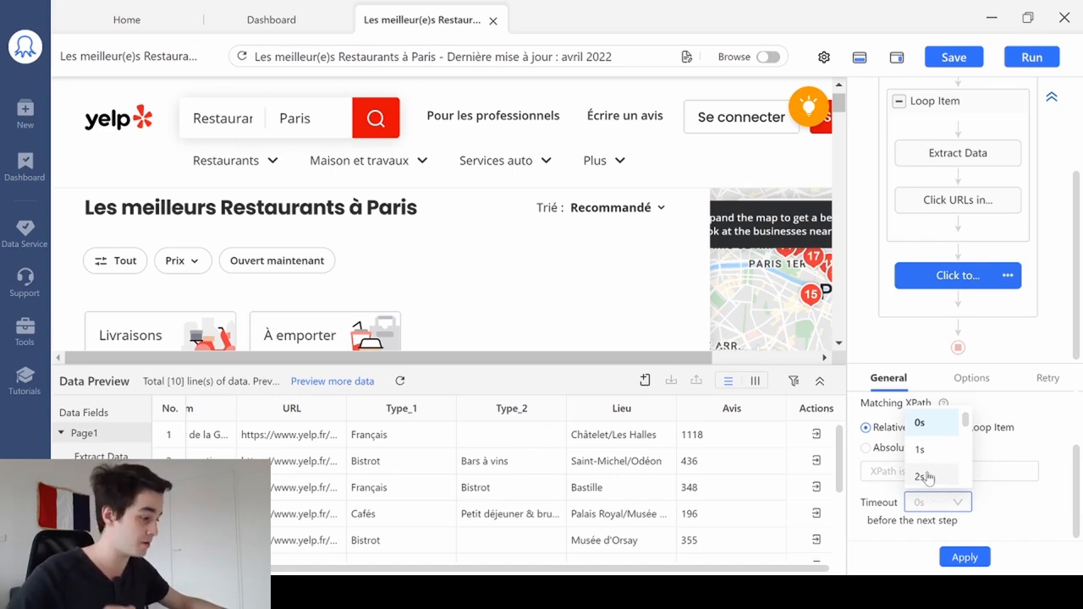
{"action": "scroll", "coordinate": [927, 474], "scroll_direction": "down", "scroll_amount": 3}
{"action": "left_click", "coordinate": [925, 443]}
{"action": "left_click", "coordinate": [965, 556]}
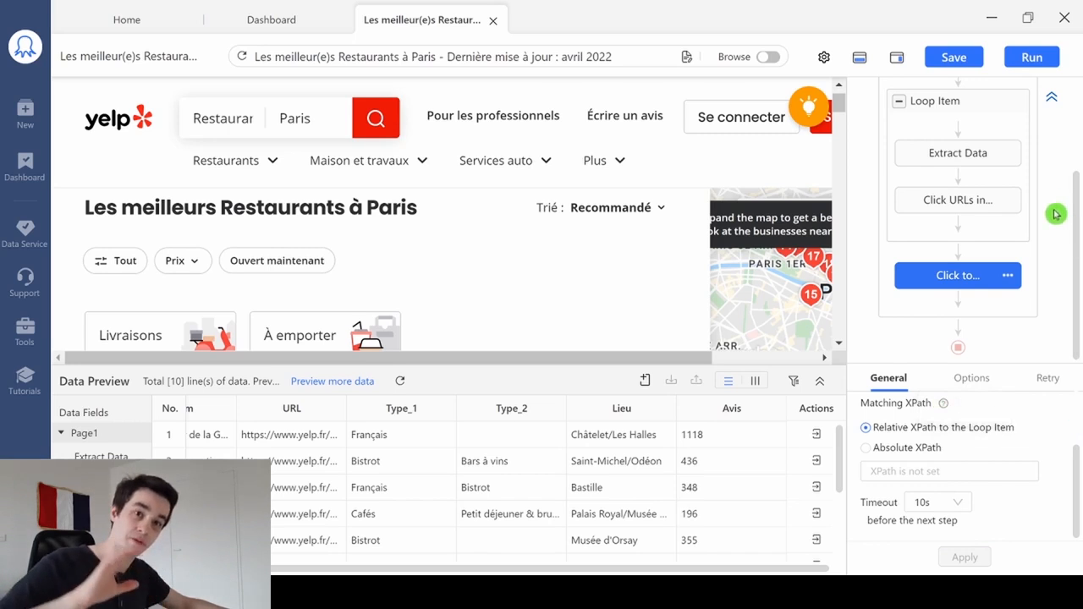
{"action": "scroll", "coordinate": [1056, 214], "scroll_direction": "up", "scroll_amount": 3}
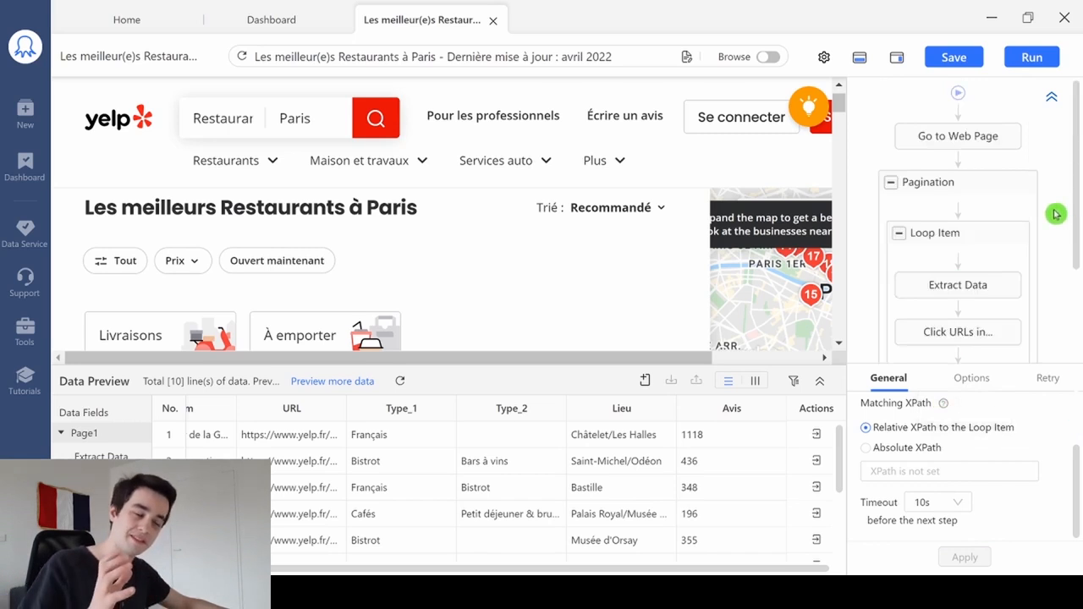
{"action": "left_click", "coordinate": [966, 187]}
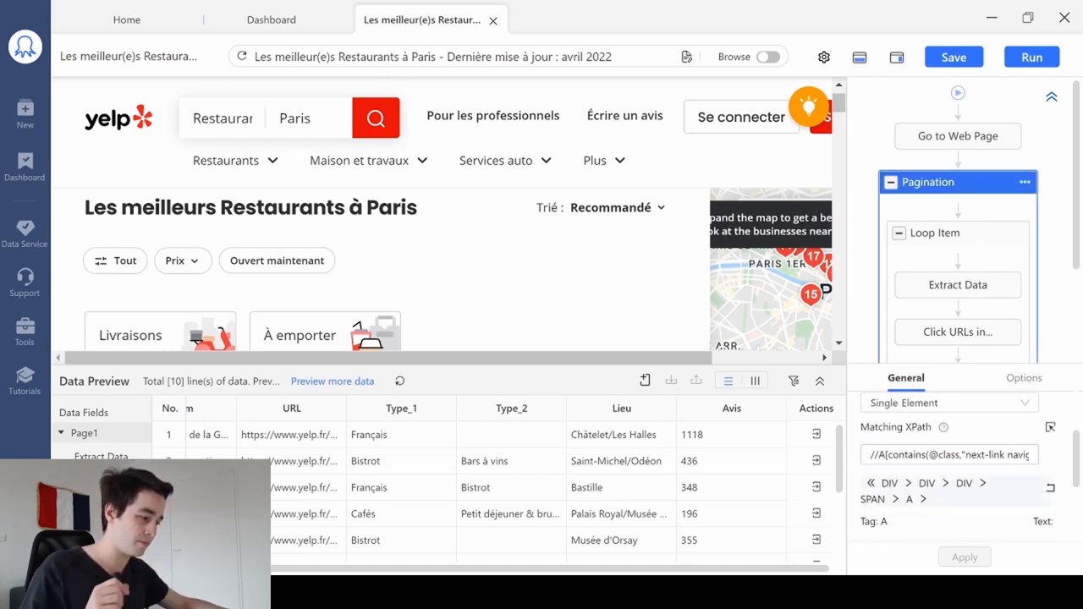
{"action": "key", "text": "ctrl+a"}
{"action": "key", "text": "BackSpace"}
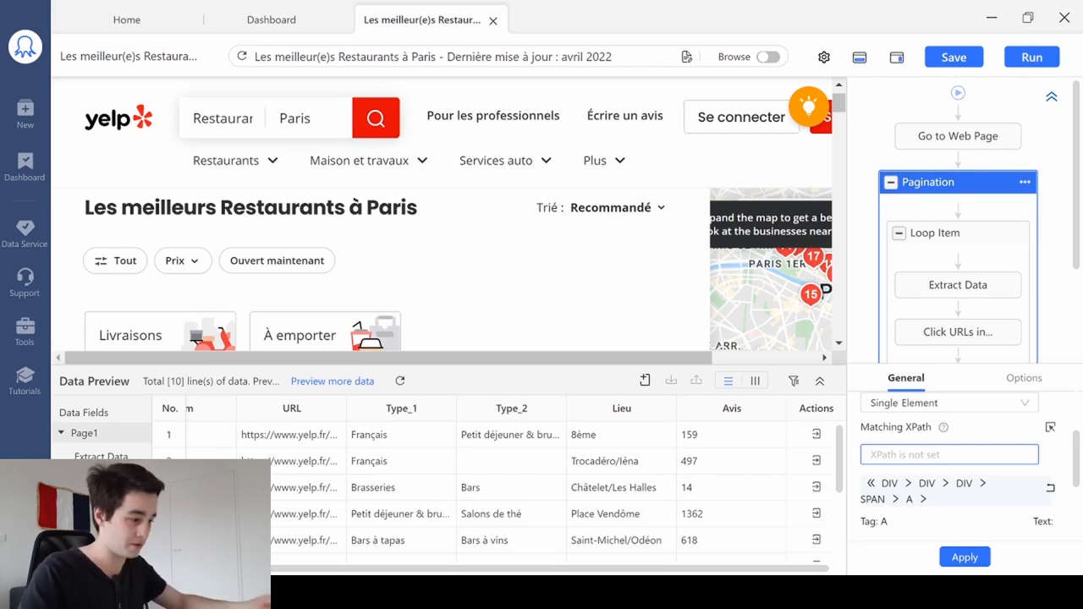
{"action": "left_click", "coordinate": [676, 592]}
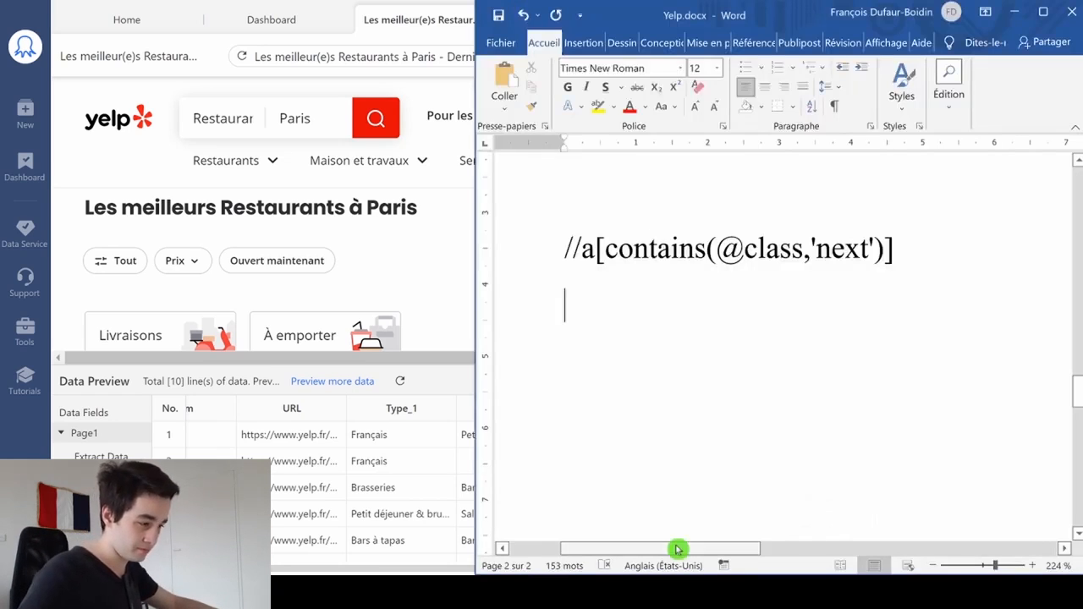
{"action": "left_click_drag", "start_coordinate": [898, 251], "coordinate": [566, 252]}
{"action": "key", "text": "ctrl+c"}
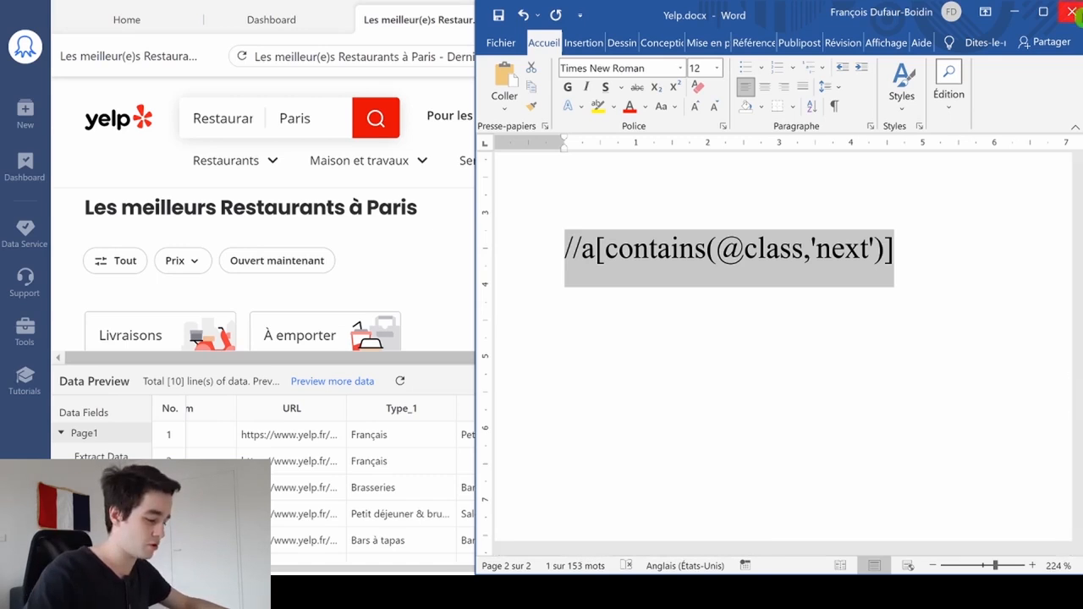
{"action": "left_click", "coordinate": [1015, 11]}
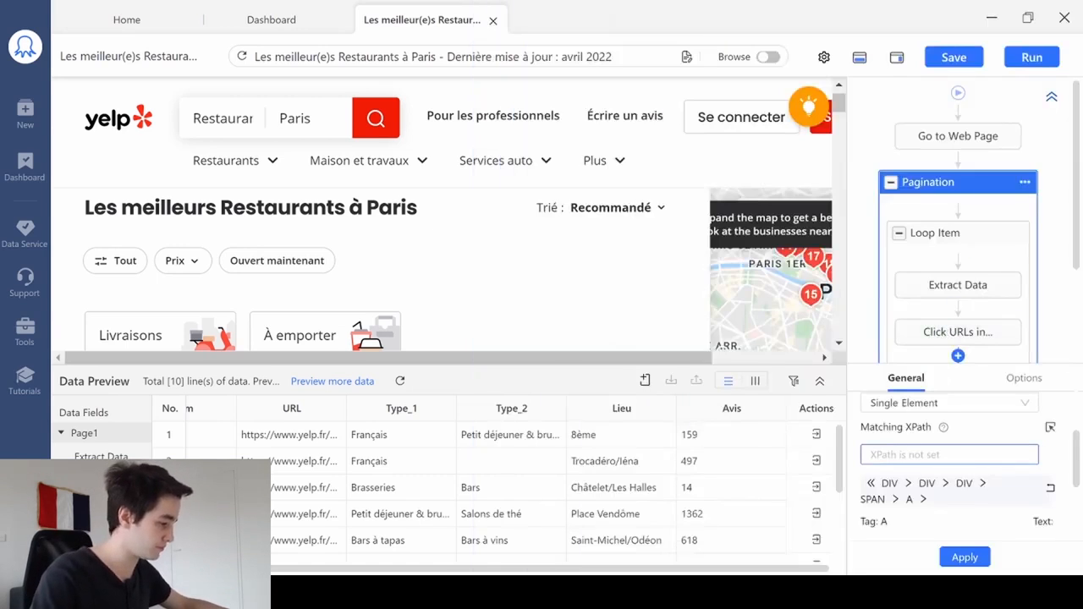
{"action": "key", "text": "ctrl+v"}
{"action": "left_click", "coordinate": [965, 561]}
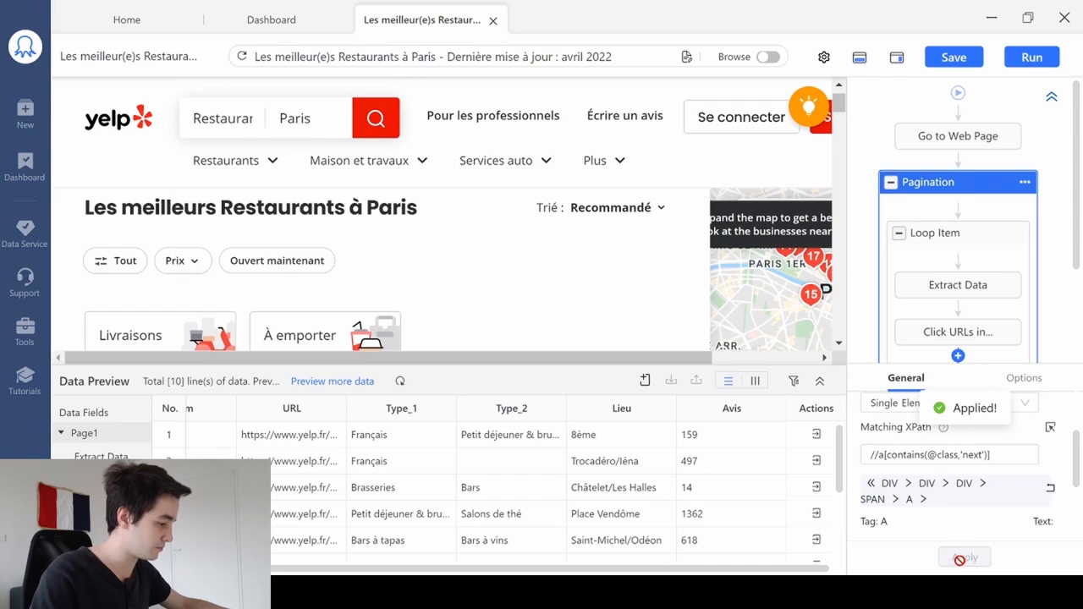
Step: Run the workflow actions in order from Go to Web Page through Click URLs to open the first restaurant's page
{"action": "left_click", "coordinate": [946, 231]}
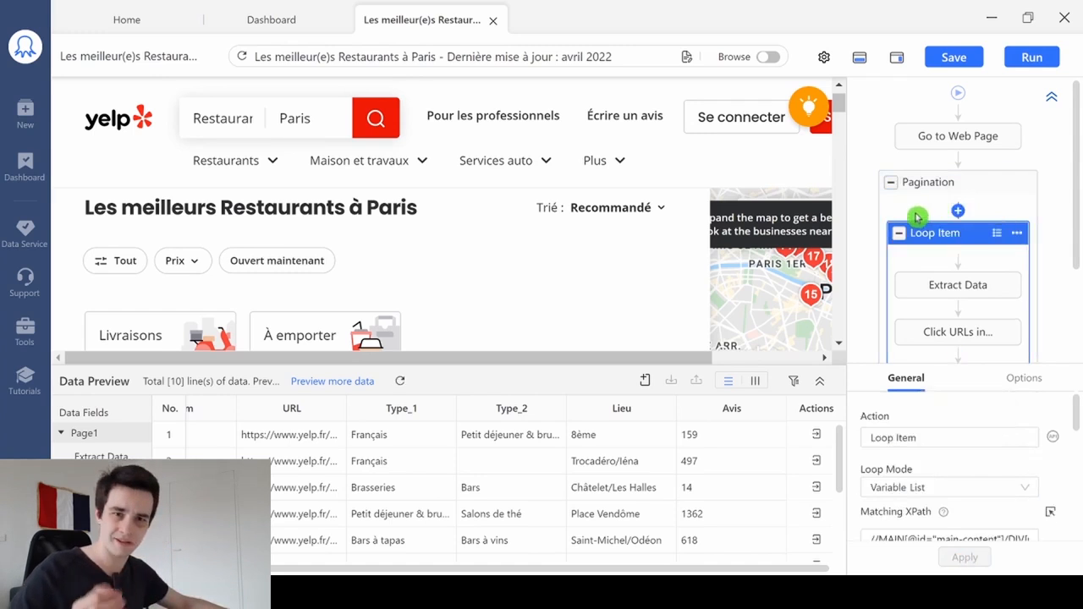
{"action": "left_click", "coordinate": [931, 140]}
{"action": "left_click", "coordinate": [922, 182]}
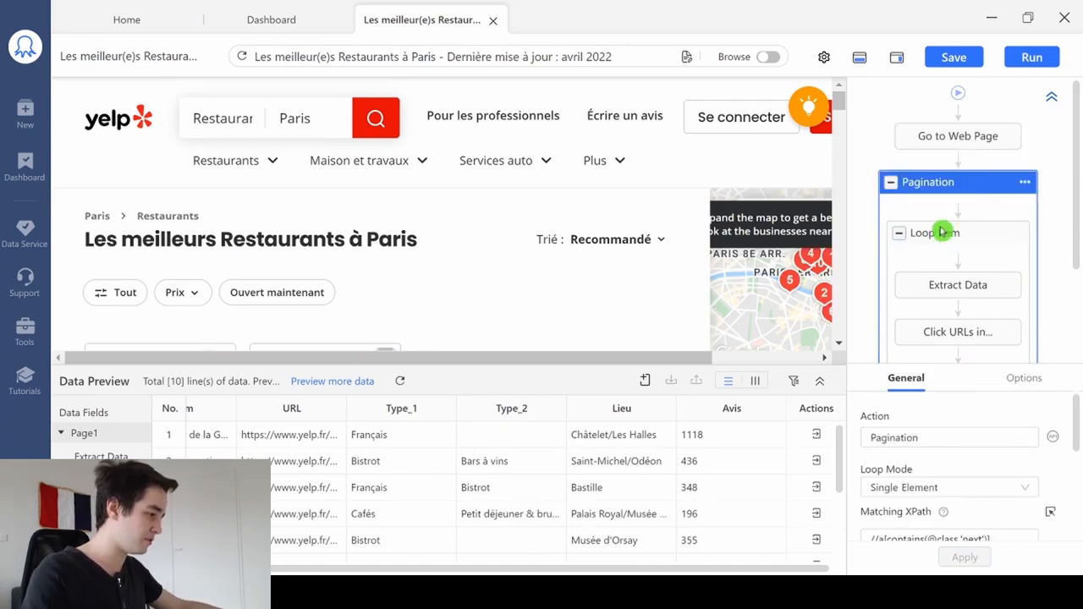
{"action": "left_click", "coordinate": [940, 237]}
{"action": "left_click", "coordinate": [952, 286]}
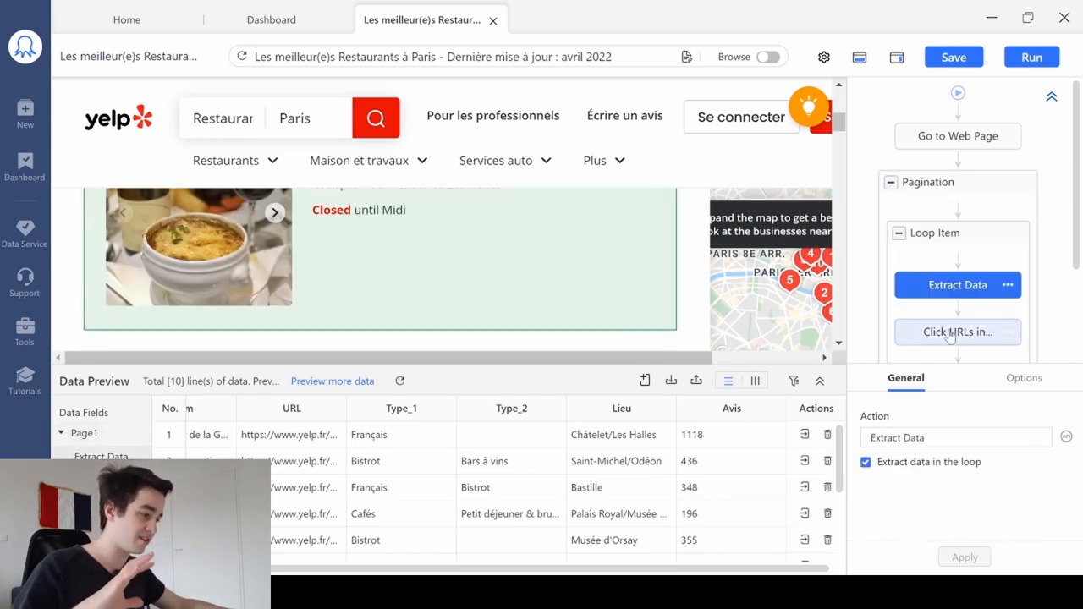
{"action": "left_click", "coordinate": [950, 334]}
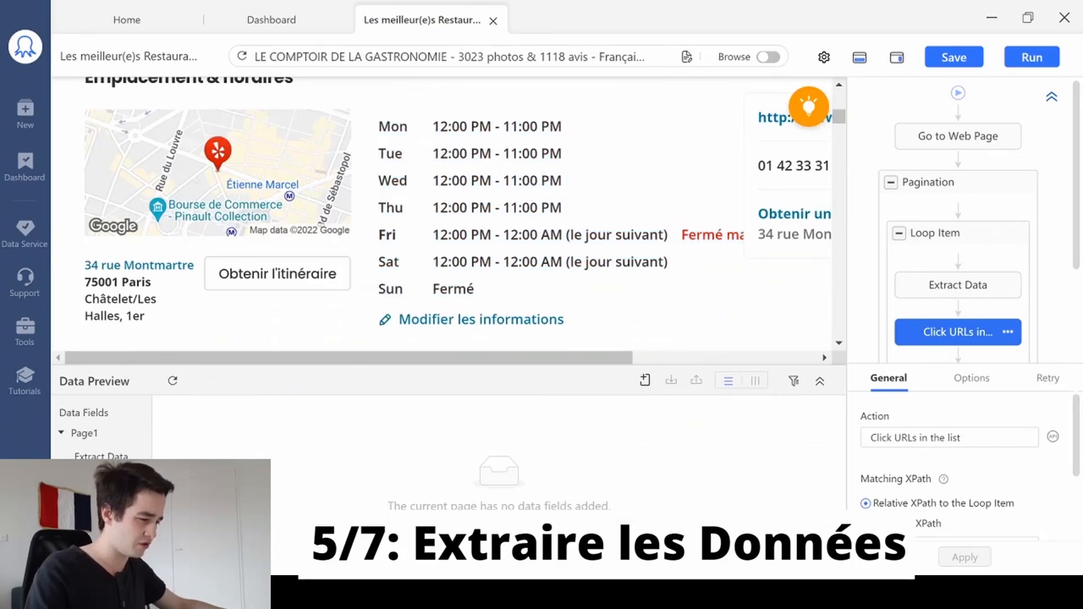
Step: Check the XPath notes in Word's Yelp.docx, return to Octoparse and extract the restaurant's website link and phone number as data fields
{"action": "key", "text": "alt+Tab"}
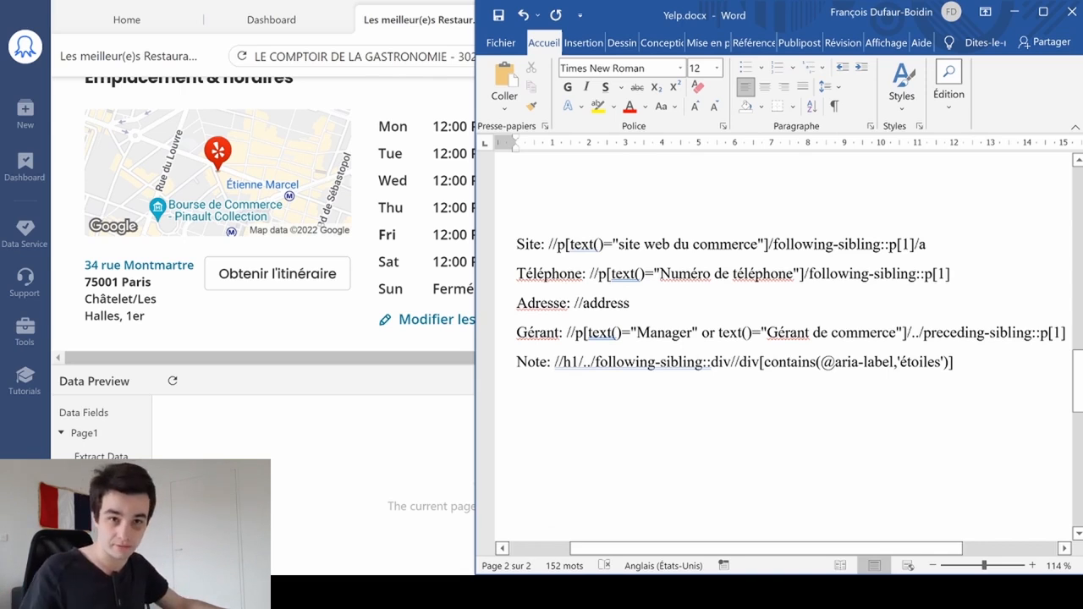
{"action": "left_click", "coordinate": [1013, 12]}
{"action": "scroll", "coordinate": [701, 216], "scroll_direction": "up", "scroll_amount": 5}
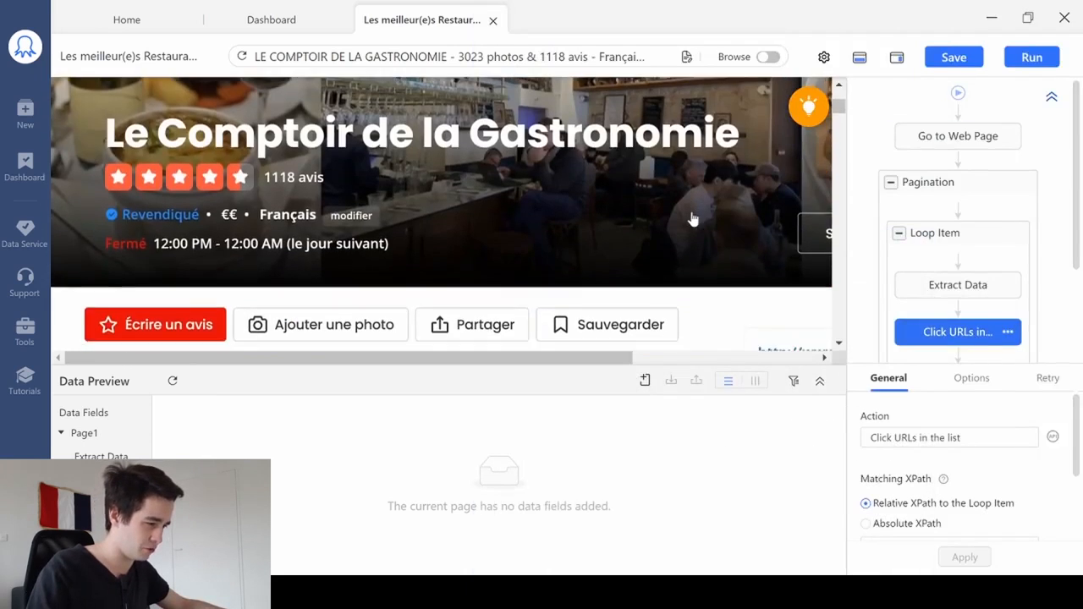
{"action": "scroll", "coordinate": [692, 218], "scroll_direction": "down", "scroll_amount": 3}
{"action": "left_click_drag", "start_coordinate": [576, 354], "coordinate": [762, 354]}
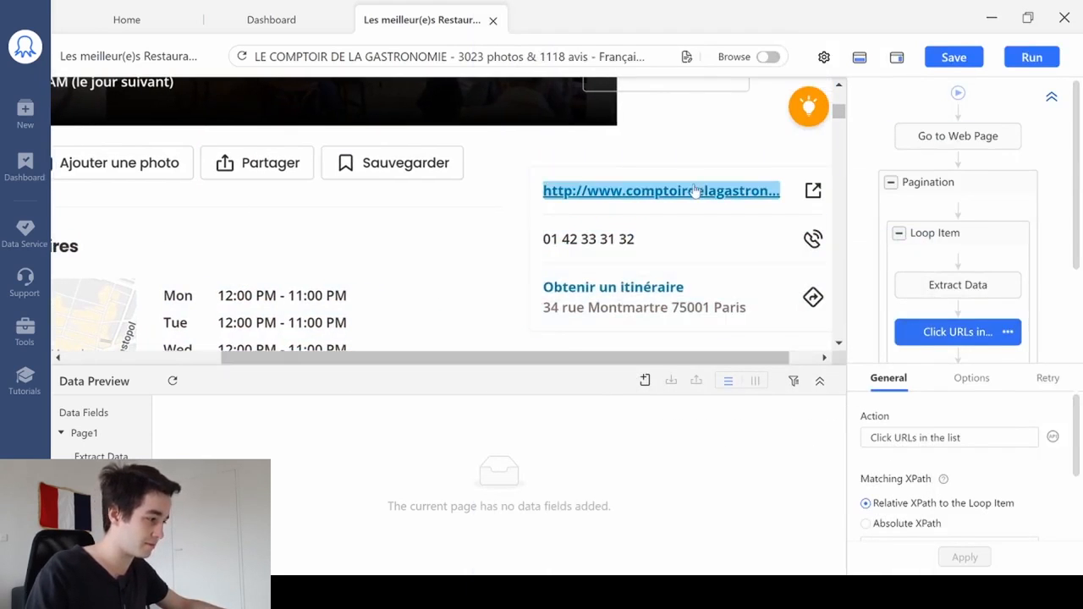
{"action": "left_click", "coordinate": [694, 191]}
{"action": "left_click", "coordinate": [761, 188]}
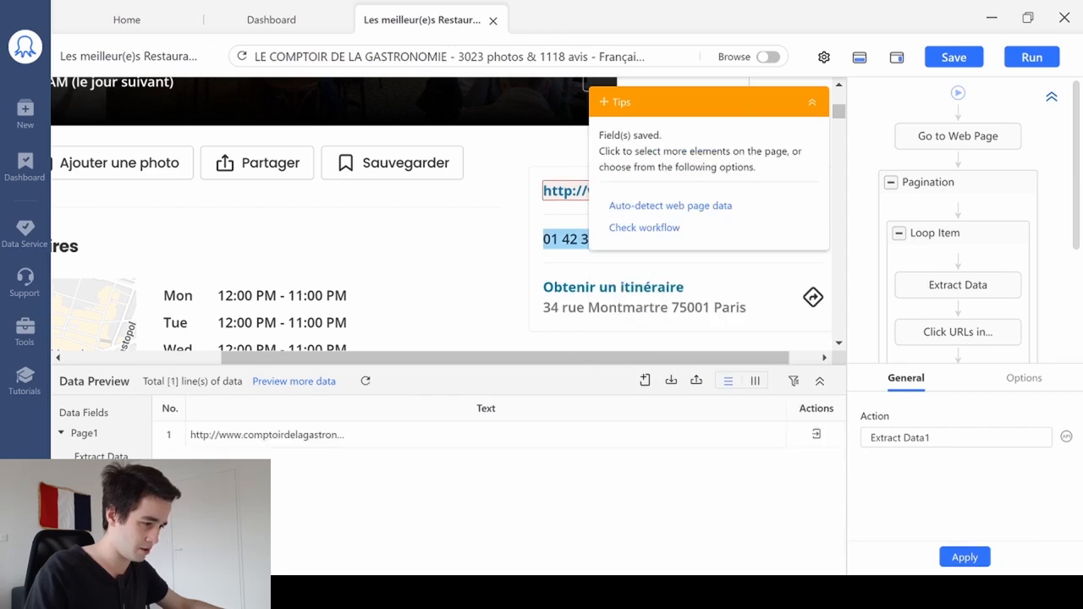
{"action": "left_click", "coordinate": [565, 239]}
{"action": "left_click", "coordinate": [689, 189]}
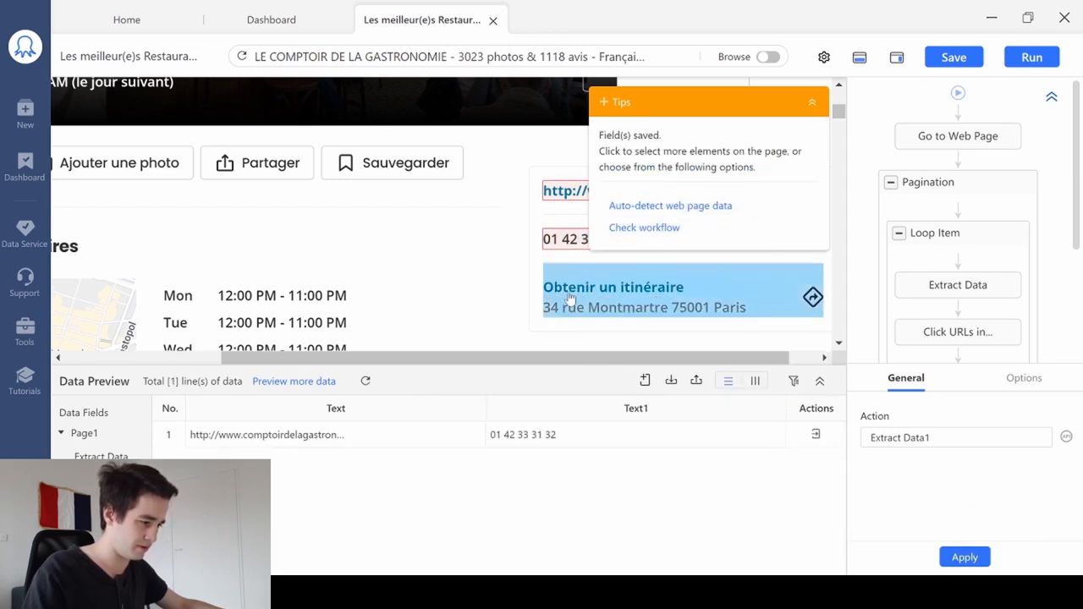
Step: Extract the text of the restaurant's whole address element, covering both street and postcode lines under the map, as a data field
{"action": "scroll", "coordinate": [367, 297], "scroll_direction": "down", "scroll_amount": 1}
{"action": "left_click_drag", "start_coordinate": [336, 358], "coordinate": [133, 364]}
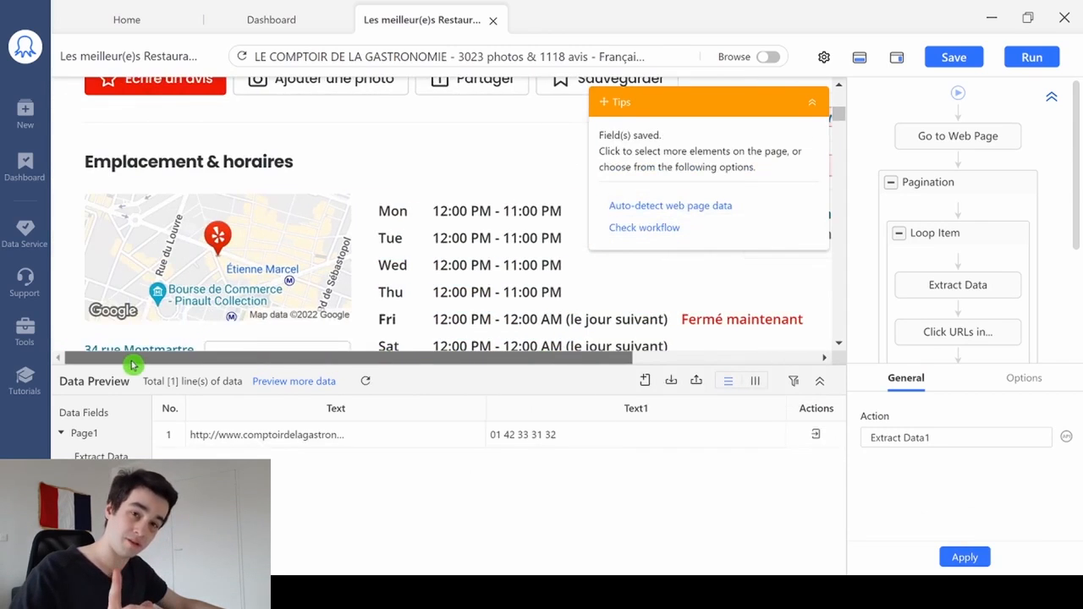
{"action": "scroll", "coordinate": [190, 283], "scroll_direction": "down", "scroll_amount": 2}
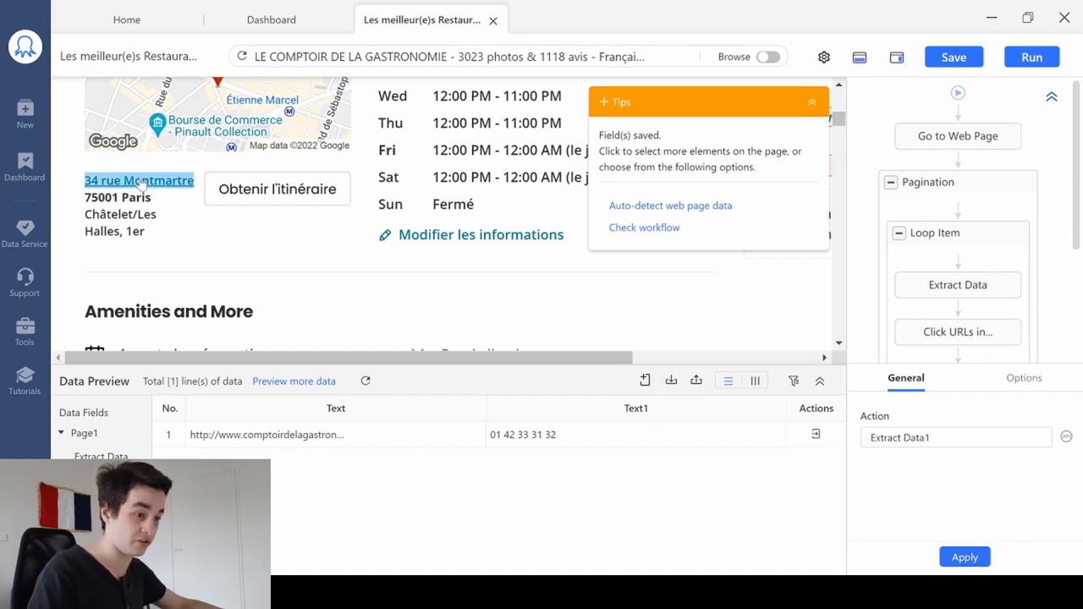
{"action": "left_click", "coordinate": [118, 197]}
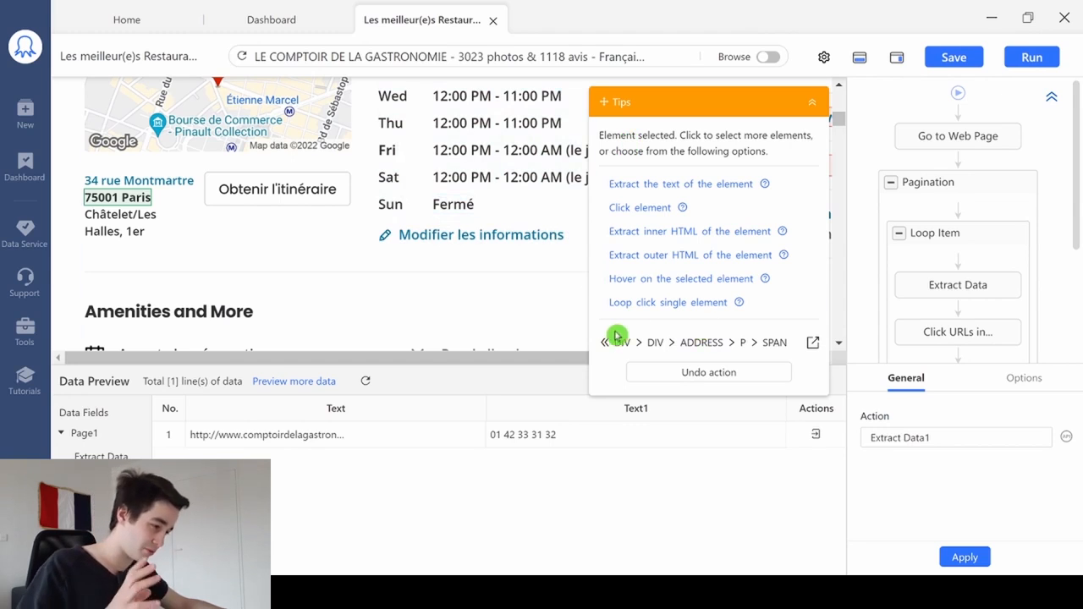
{"action": "left_click", "coordinate": [702, 345]}
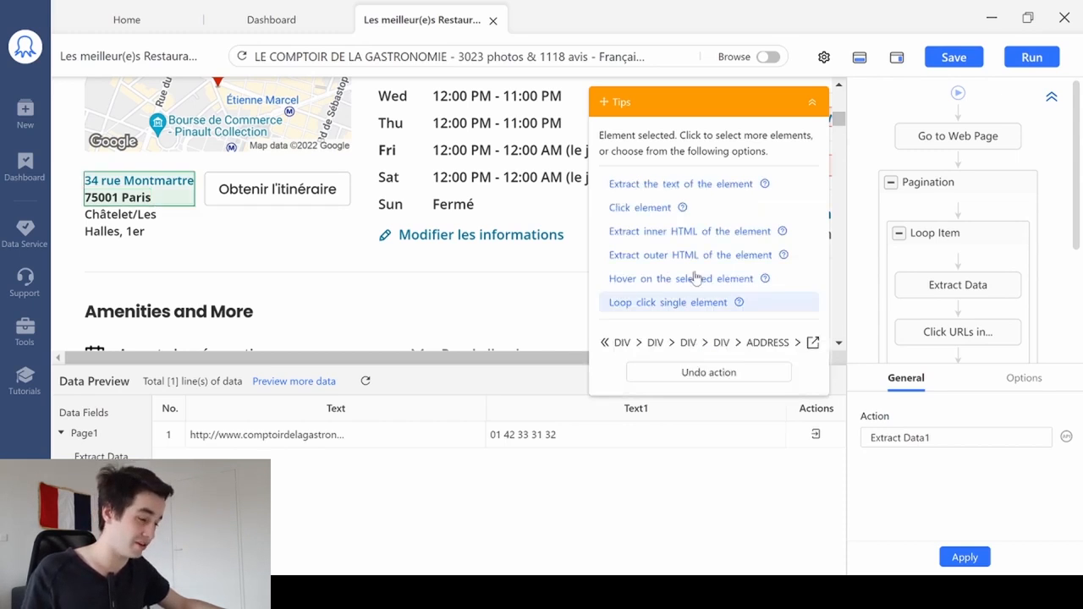
{"action": "left_click", "coordinate": [687, 185]}
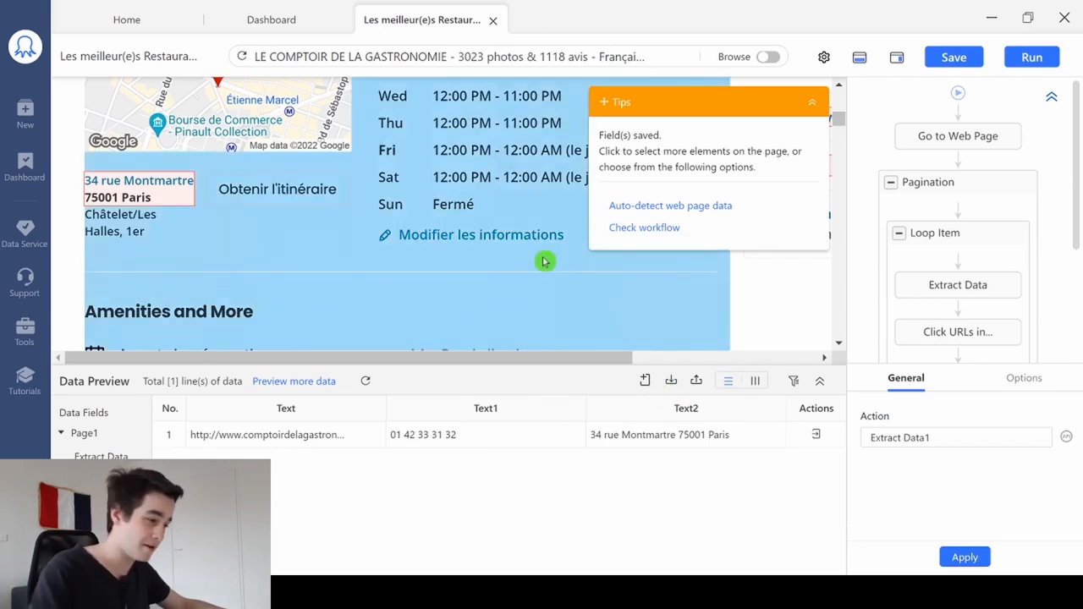
Step: Extract the manager's name from the A propos de ce commerce section and the star rating below the restaurant title as data fields
{"action": "scroll", "coordinate": [448, 274], "scroll_direction": "down", "scroll_amount": 5}
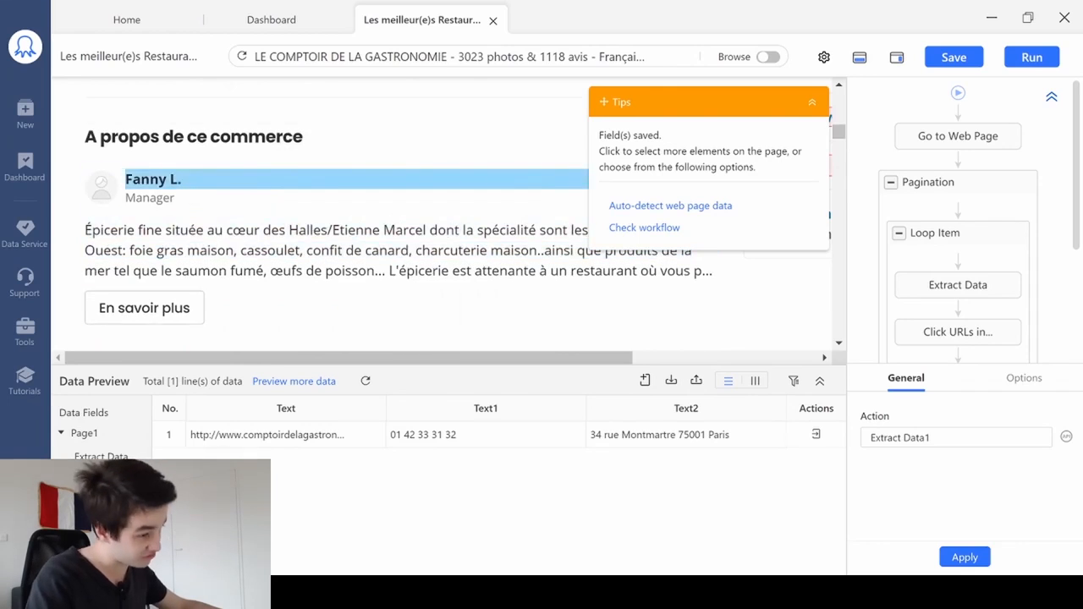
{"action": "left_click", "coordinate": [211, 178]}
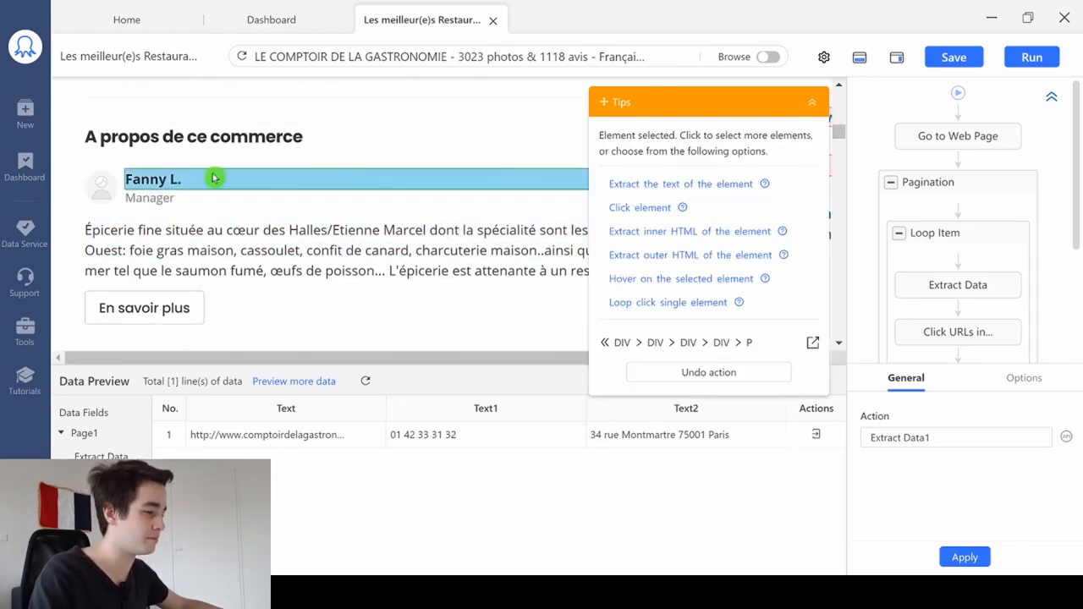
{"action": "left_click", "coordinate": [711, 178]}
{"action": "scroll", "coordinate": [464, 198], "scroll_direction": "up", "scroll_amount": 10}
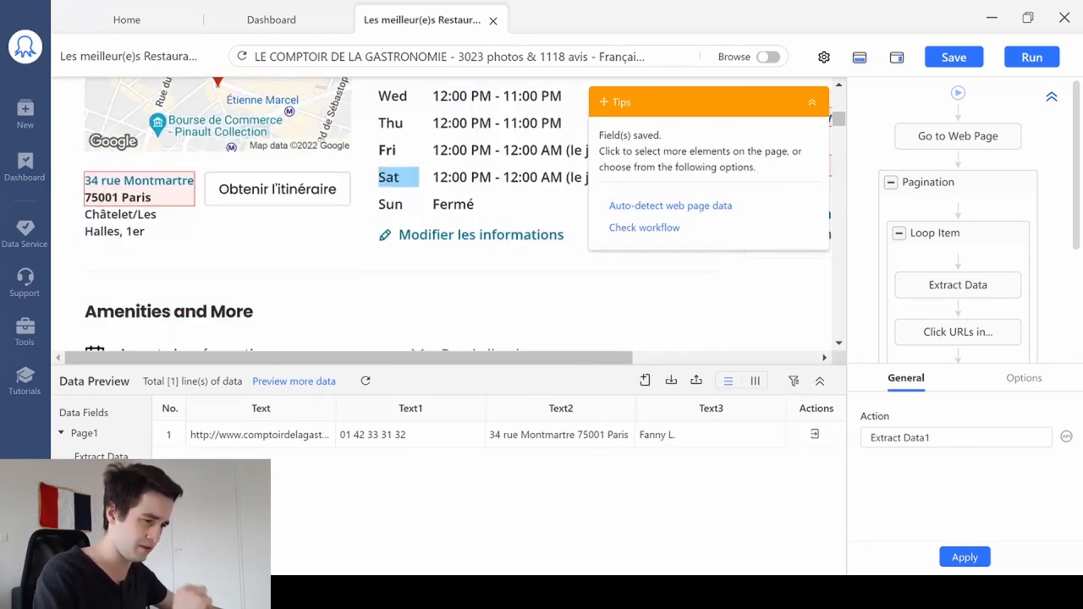
{"action": "left_click", "coordinate": [216, 190]}
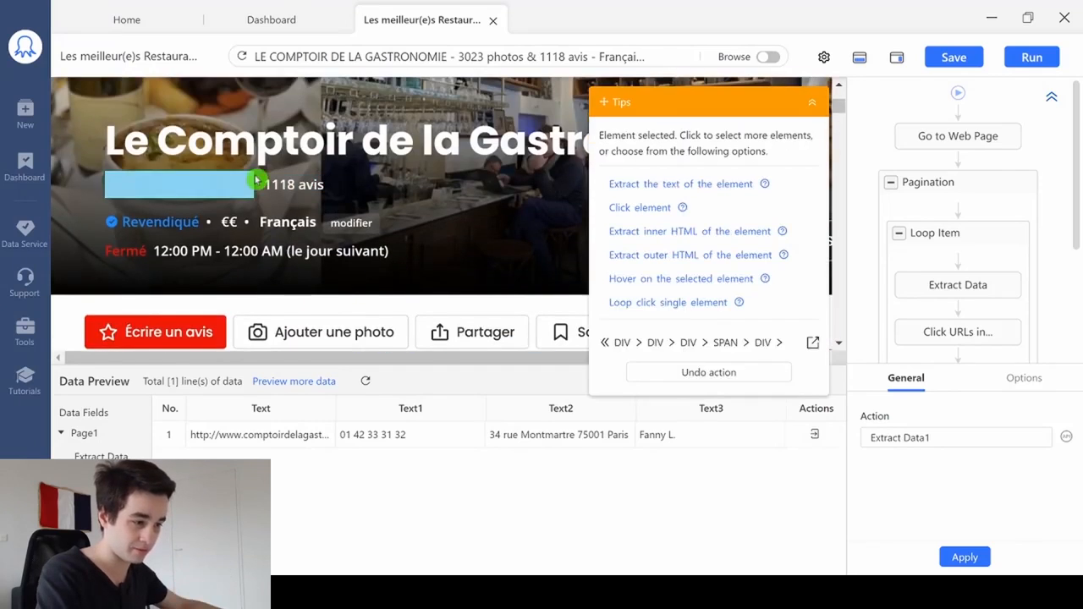
{"action": "left_click", "coordinate": [671, 184]}
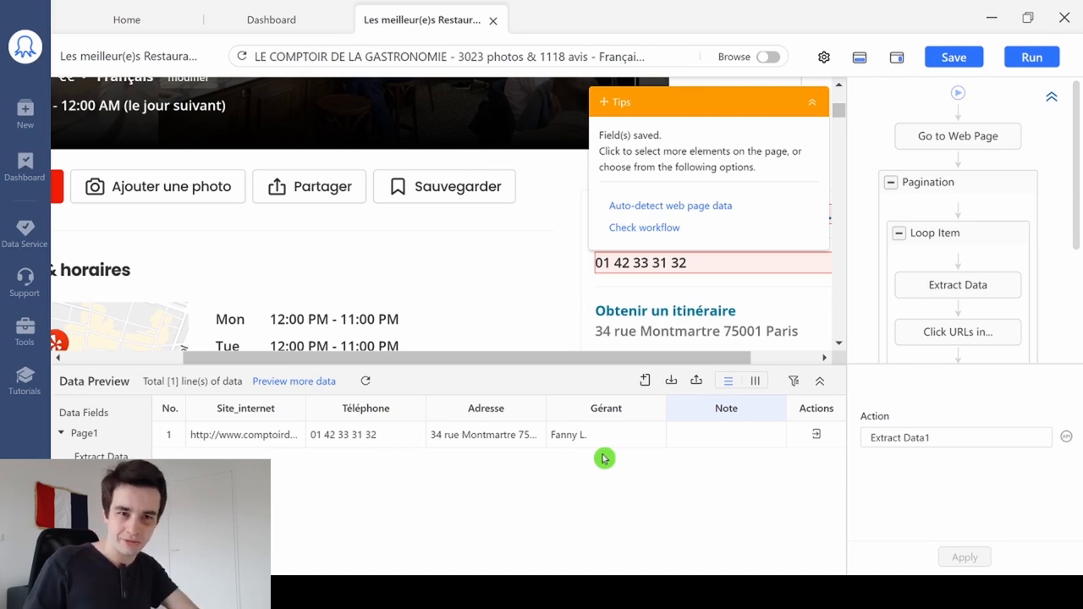
Step: Replace the Site_internet field's XPath with //p[text()="site web du commerce"]/following-sibling::p[1]/a, copied from Yelp.docx in Word
{"action": "left_click", "coordinate": [762, 382]}
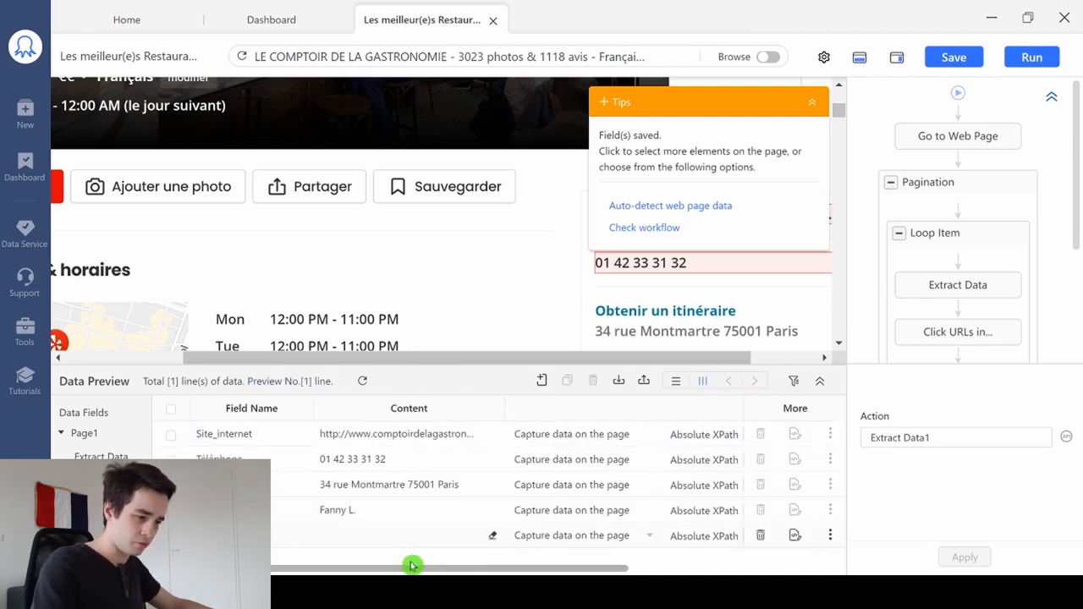
{"action": "left_click_drag", "start_coordinate": [412, 566], "coordinate": [534, 568]}
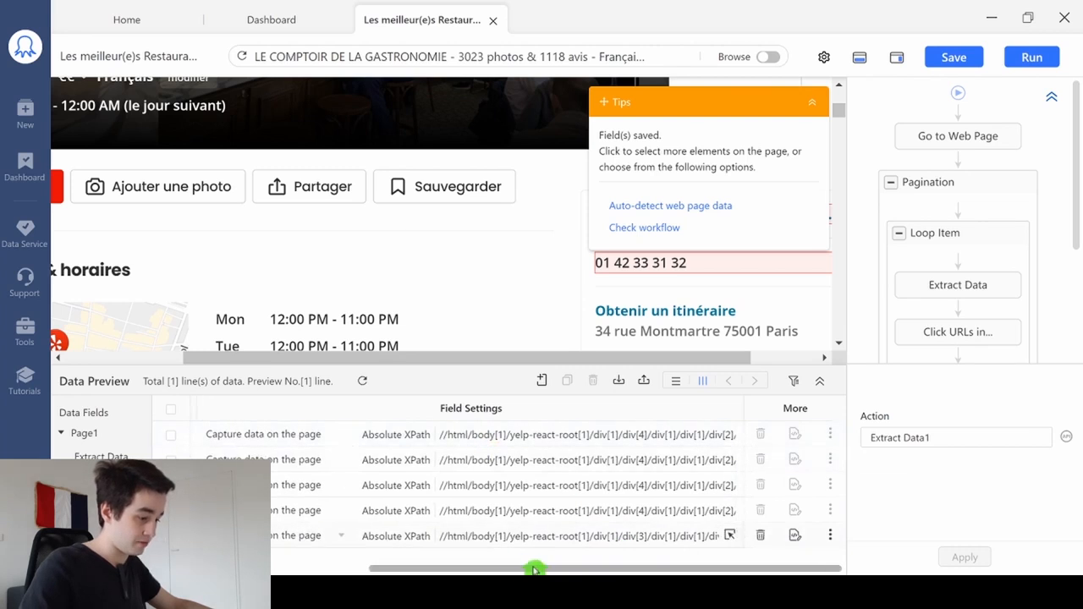
{"action": "double_click", "coordinate": [537, 434]}
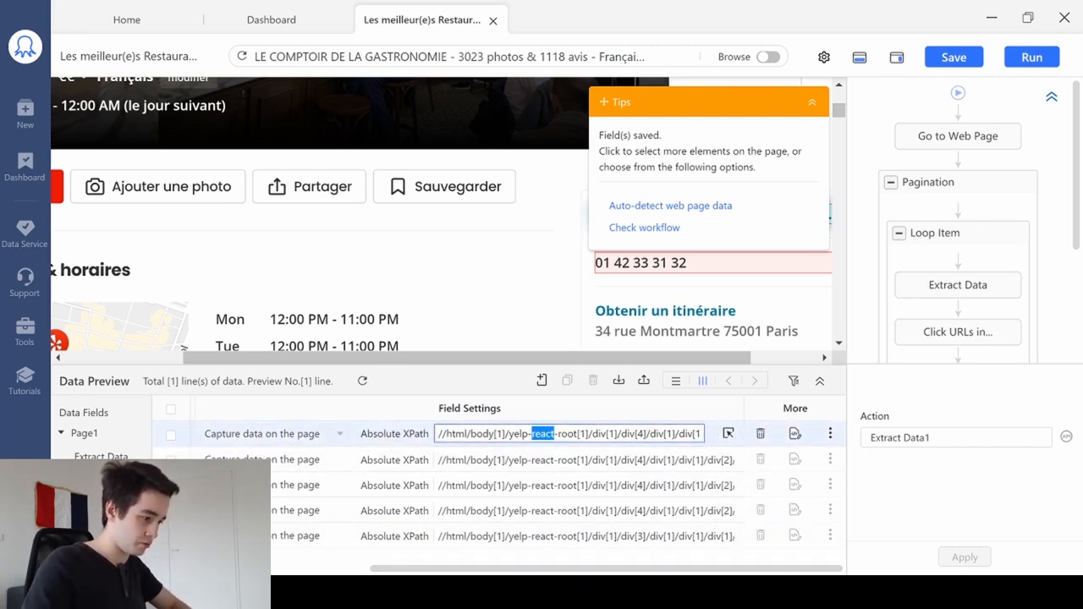
{"action": "key", "text": "ctrl+a"}
{"action": "key", "text": "BackSpace"}
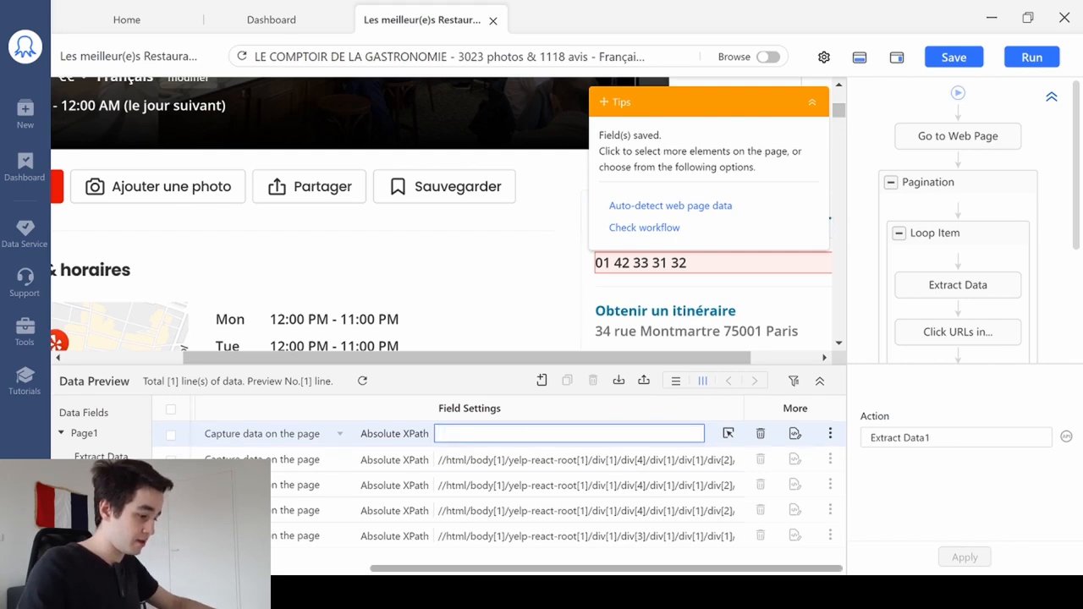
{"action": "key", "text": "alt+Tab"}
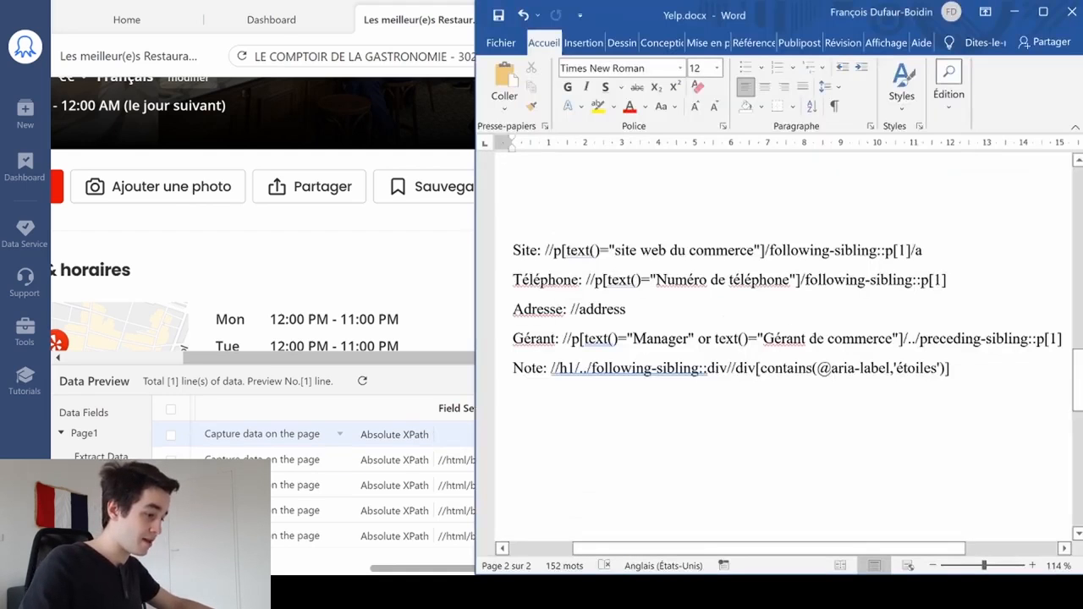
{"action": "left_click_drag", "start_coordinate": [545, 251], "coordinate": [922, 251]}
{"action": "key", "text": "ctrl+c"}
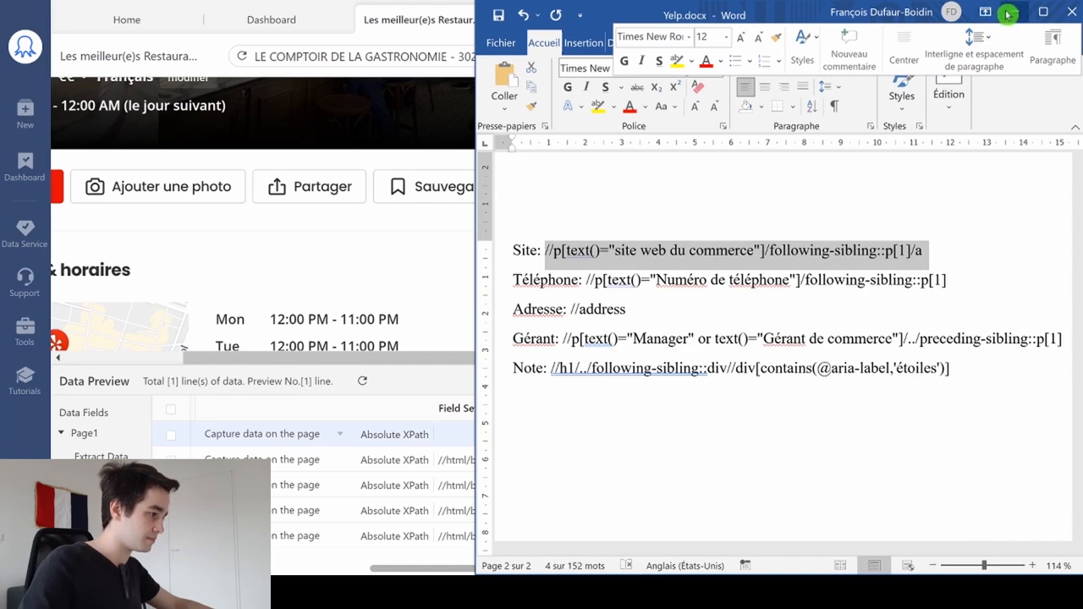
{"action": "left_click", "coordinate": [1009, 14]}
{"action": "double_click", "coordinate": [537, 435]}
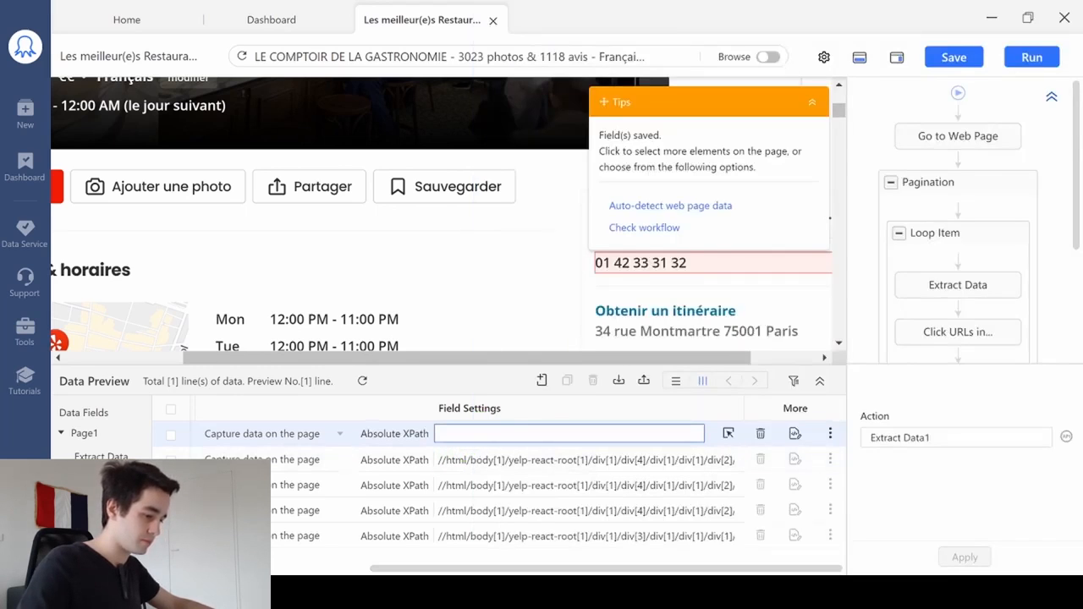
{"action": "key", "text": "ctrl+v"}
{"action": "key", "text": "Return"}
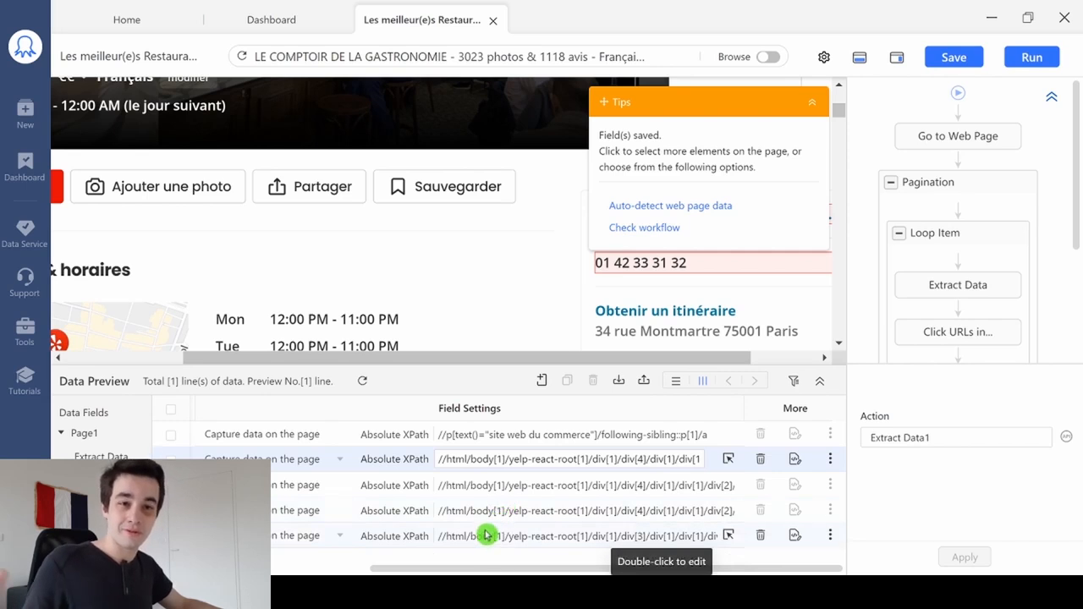
Step: Replace the Téléphone field's XPath with //p[text()="Numéro de téléphone"]/following-sibling::p[1], copied from Yelp.docx in Word
{"action": "left_click", "coordinate": [444, 460]}
{"action": "key", "text": "ctrl+a"}
{"action": "key", "text": "BackSpace"}
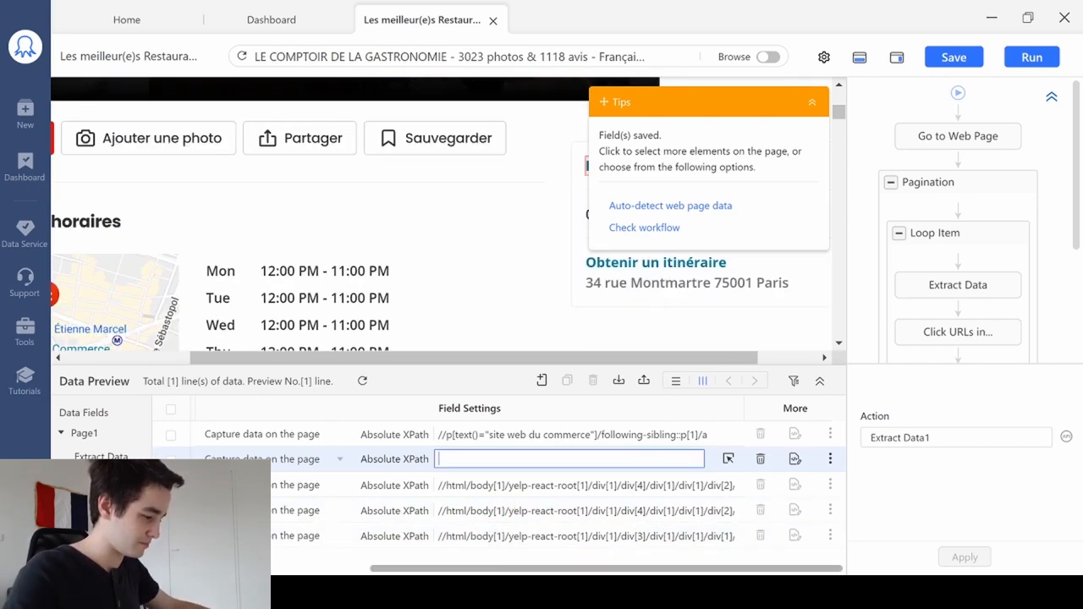
{"action": "key", "text": "alt+Tab"}
{"action": "left_click_drag", "start_coordinate": [586, 280], "coordinate": [950, 280]}
{"action": "key", "text": "ctrl+c"}
{"action": "left_click", "coordinate": [1011, 12]}
{"action": "left_click", "coordinate": [444, 458]}
{"action": "key", "text": "ctrl+v"}
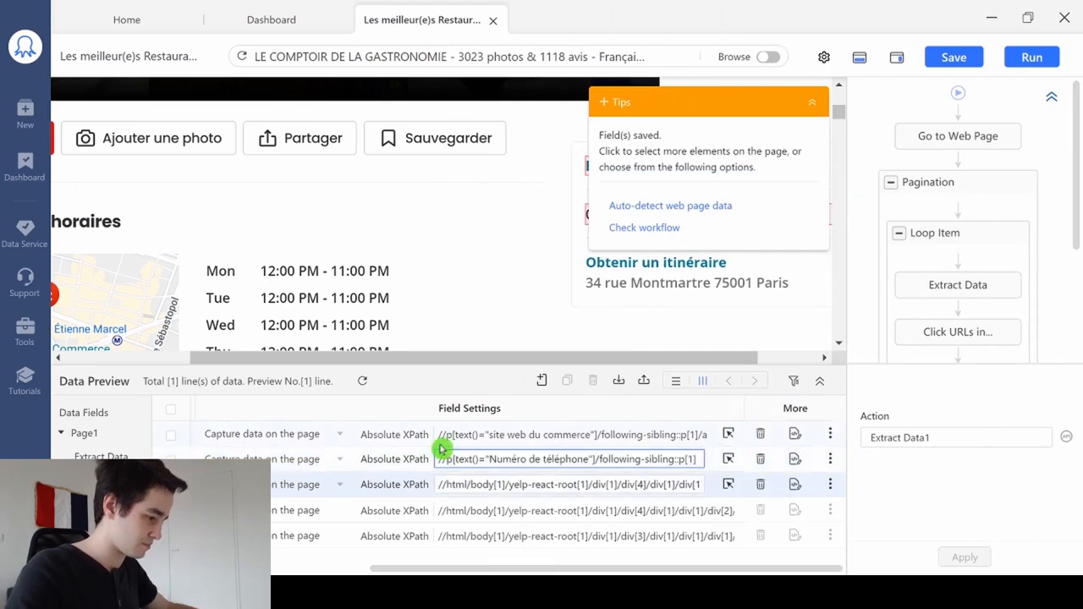
Step: Replace the Adresse field's absolute XPath with //address
{"action": "double_click", "coordinate": [444, 484]}
{"action": "key", "text": "ctrl+a"}
{"action": "key", "text": "BackSpace"}
{"action": "type", "text": "//"}
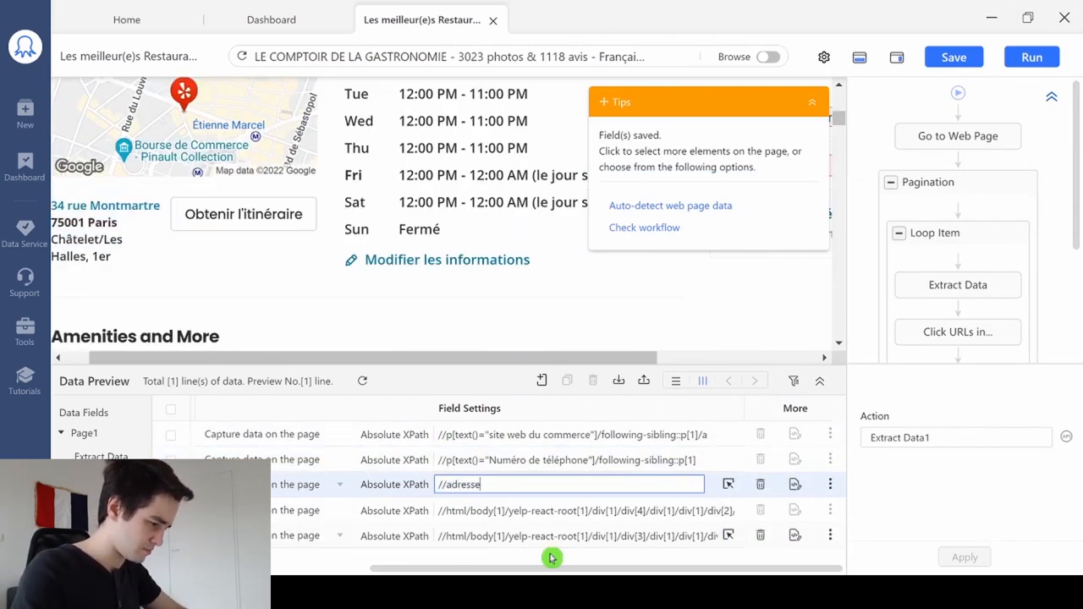
{"action": "type", "text": "adresse"}
{"action": "right_click", "coordinate": [599, 592]}
{"action": "left_click", "coordinate": [508, 484]}
{"action": "key", "text": "BackSpace"}
{"action": "key", "text": "BackSpace"}
{"action": "type", "text": "s"}
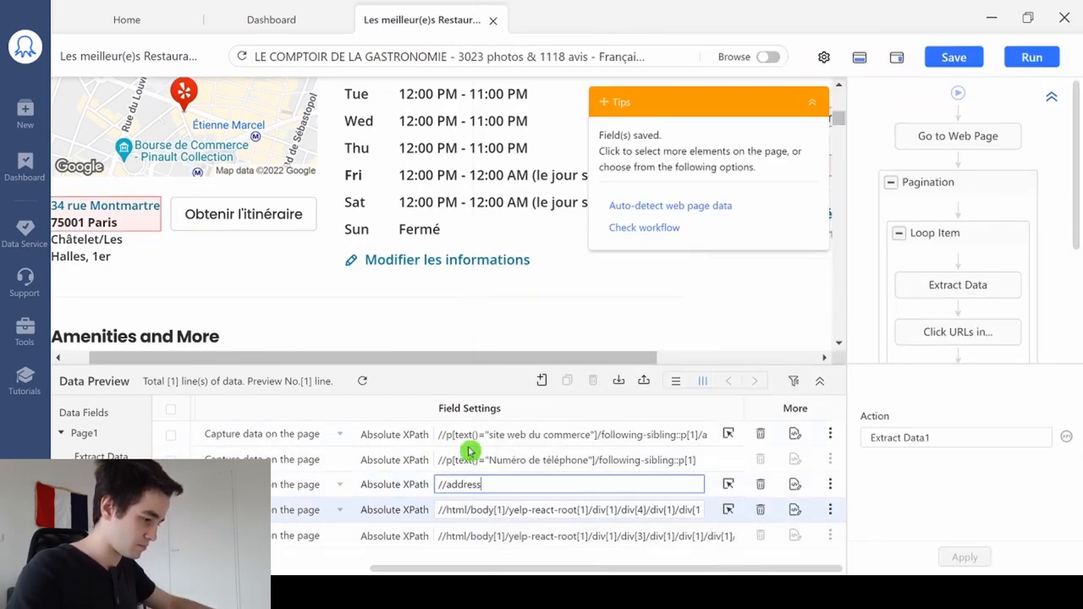
Step: Replace the Gérant field's XPath with //p[text()="Manager" or text()="Gérant de commerce"]/../preceding-sibling::p[1], copied from Yelp.docx in Word
{"action": "double_click", "coordinate": [499, 510]}
{"action": "key", "text": "ctrl+a"}
{"action": "key", "text": "BackSpace"}
{"action": "left_click", "coordinate": [599, 592]}
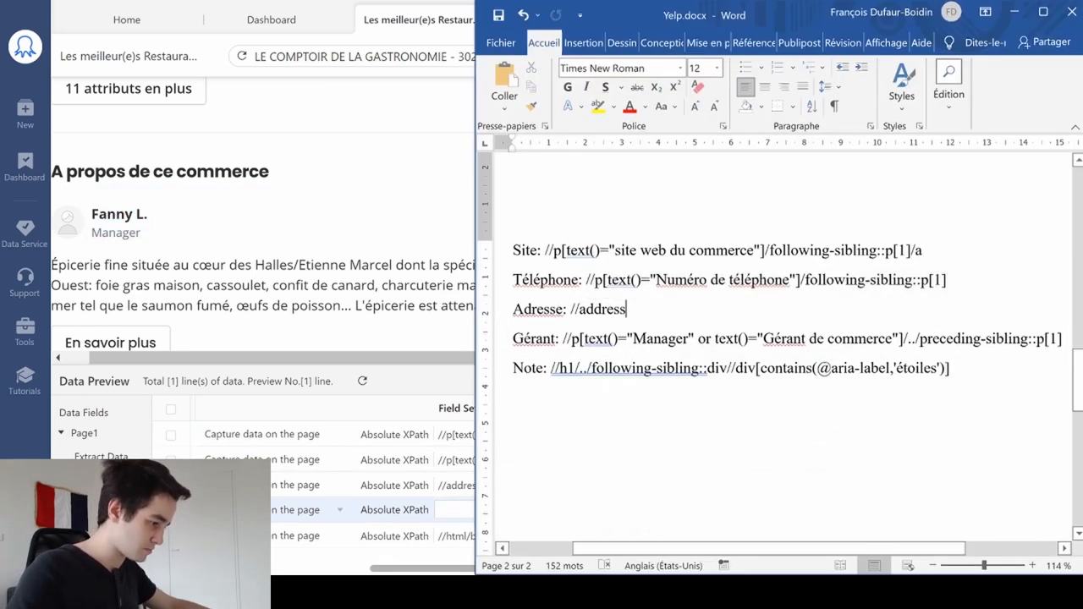
{"action": "left_click_drag", "start_coordinate": [563, 339], "coordinate": [1063, 338]}
{"action": "key", "text": "ctrl+c"}
{"action": "left_click", "coordinate": [600, 592]}
{"action": "key", "text": "ctrl+v"}
{"action": "double_click", "coordinate": [569, 535]}
{"action": "key", "text": "ctrl+a"}
{"action": "key", "text": "BackSpace"}
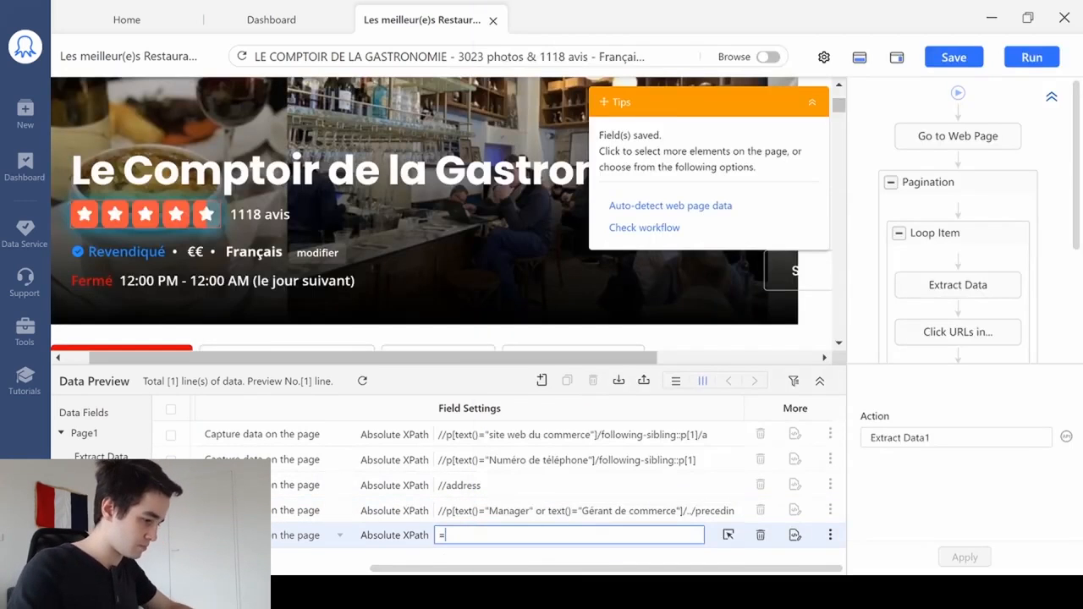
{"action": "left_click", "coordinate": [599, 592]}
{"action": "left_click_drag", "start_coordinate": [551, 368], "coordinate": [955, 370]}
{"action": "key", "text": "ctrl+c"}
{"action": "left_click", "coordinate": [599, 591]}
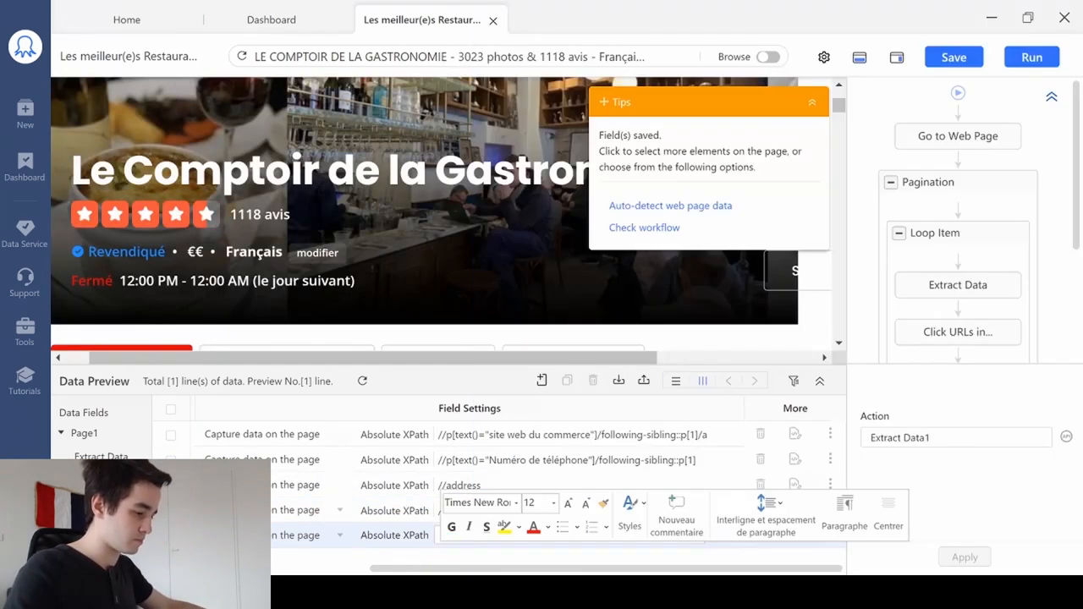
{"action": "key", "text": "ctrl+v"}
{"action": "left_click", "coordinate": [685, 380]}
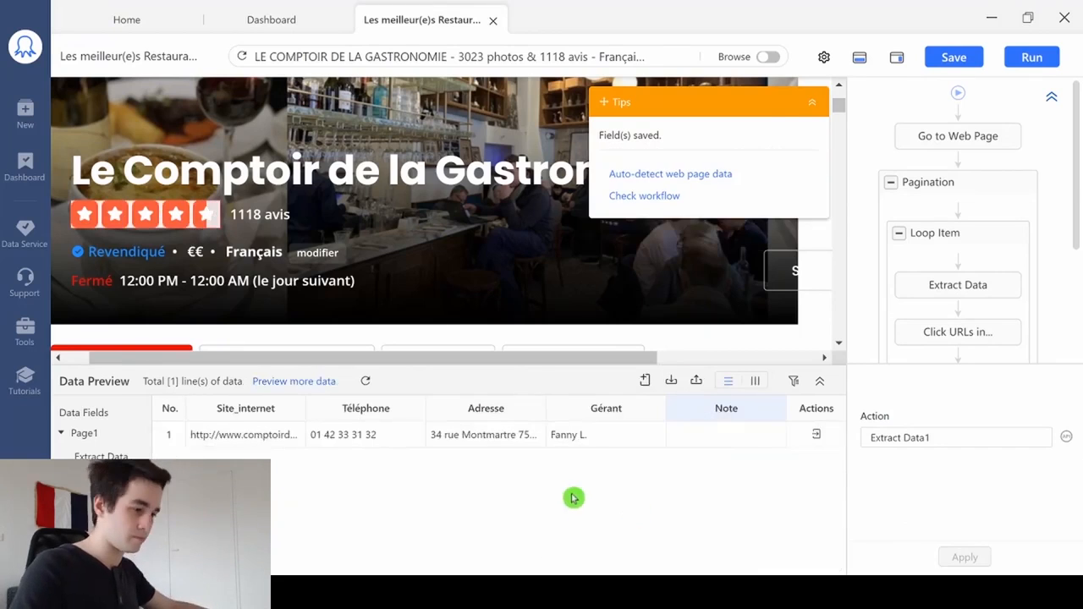
Step: Check the Note field's XPath and customize the field to extract the aria-label attribute instead of text
{"action": "left_click", "coordinate": [755, 381]}
{"action": "left_click_drag", "start_coordinate": [556, 562], "coordinate": [731, 535]}
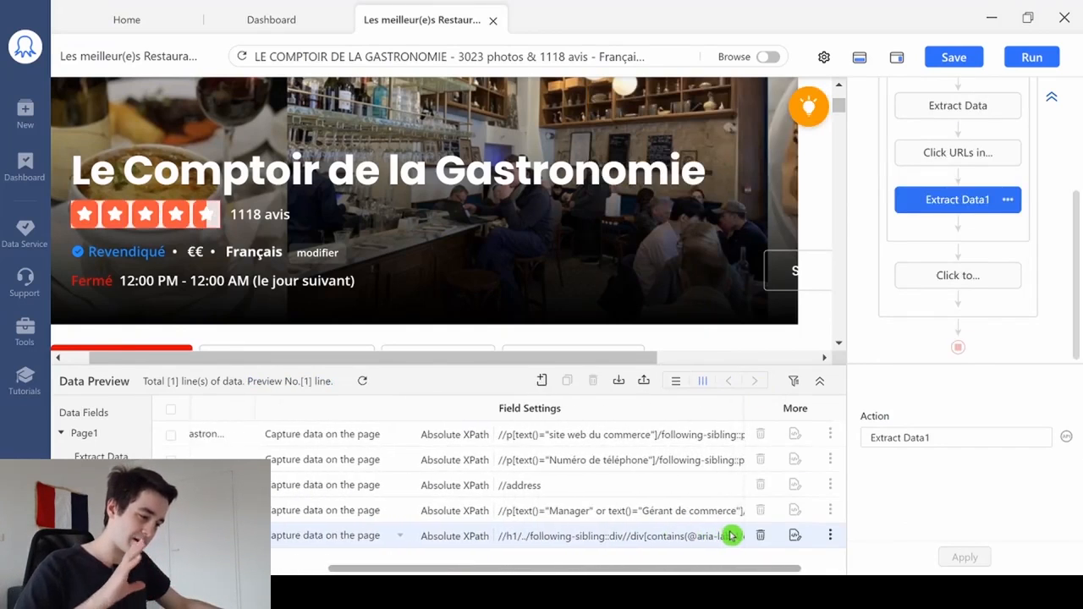
{"action": "left_click", "coordinate": [677, 382]}
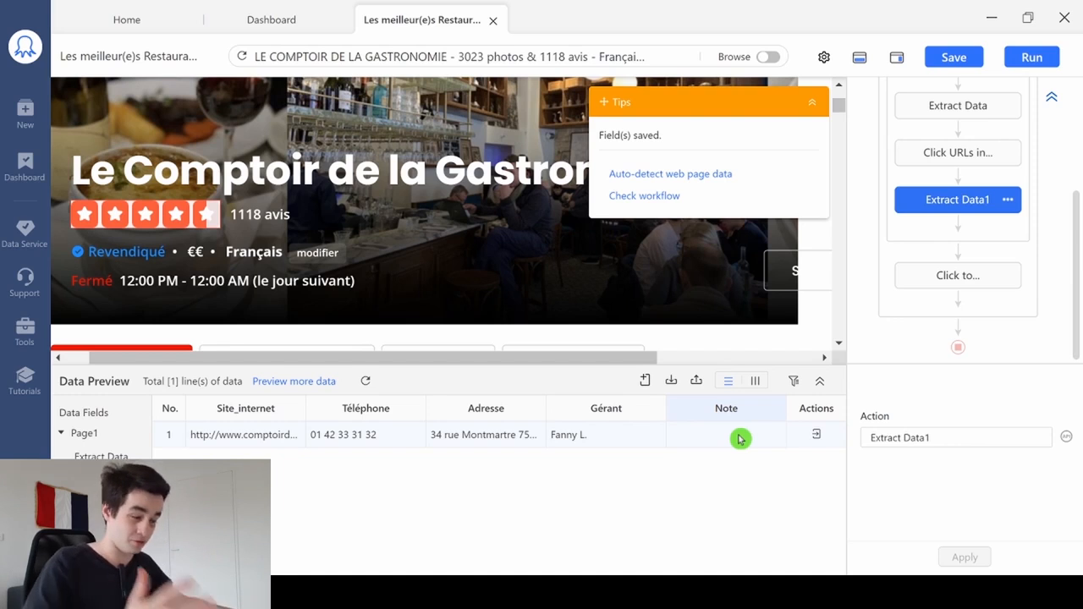
{"action": "left_click", "coordinate": [775, 410]}
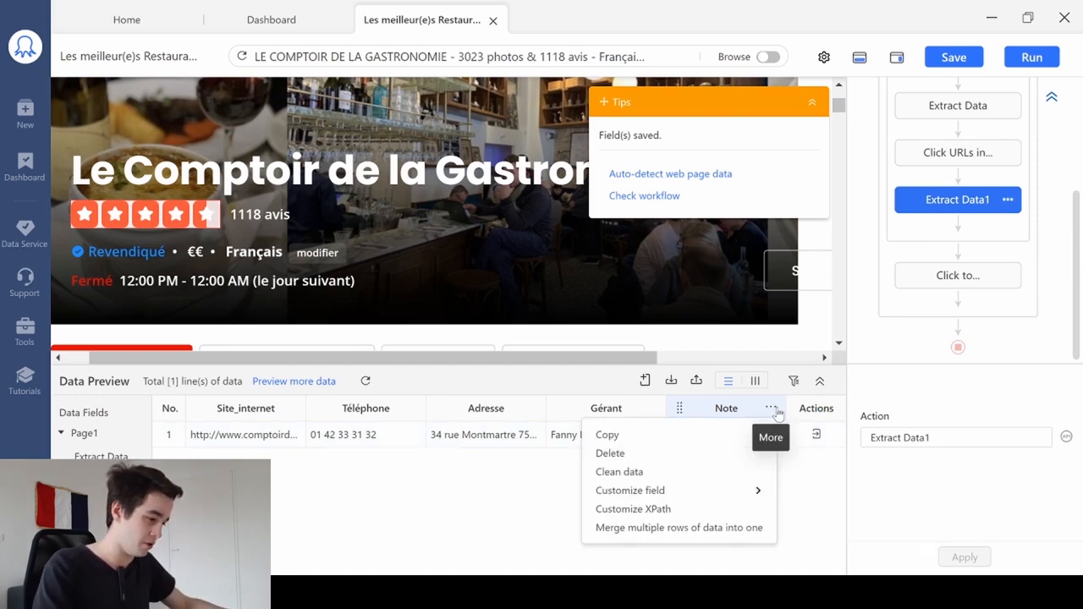
{"action": "mouse_move", "coordinate": [612, 488]}
{"action": "mouse_move", "coordinate": [493, 490]}
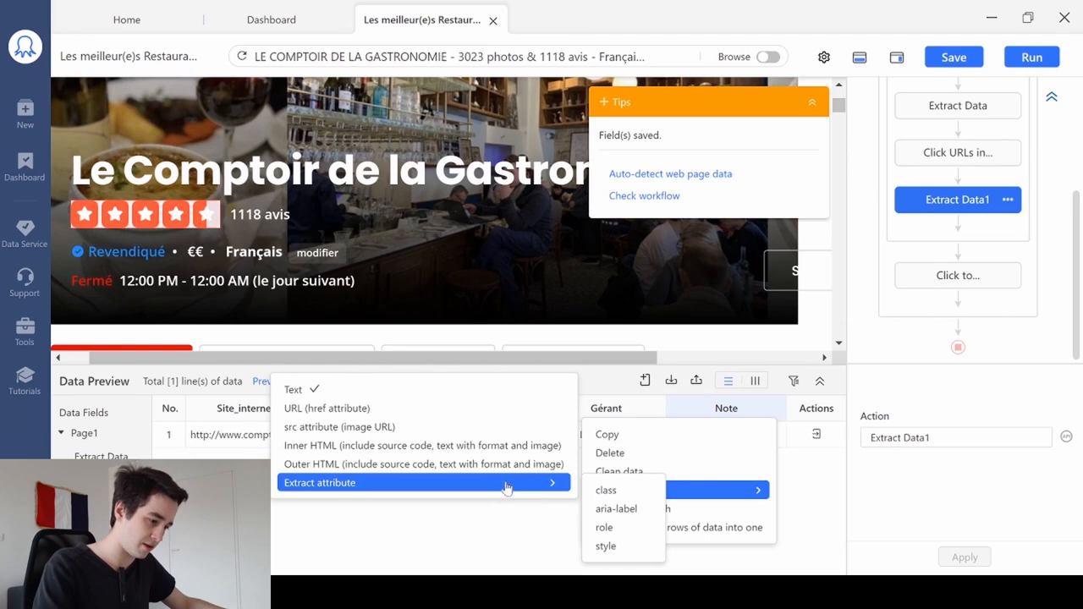
{"action": "left_click", "coordinate": [622, 509]}
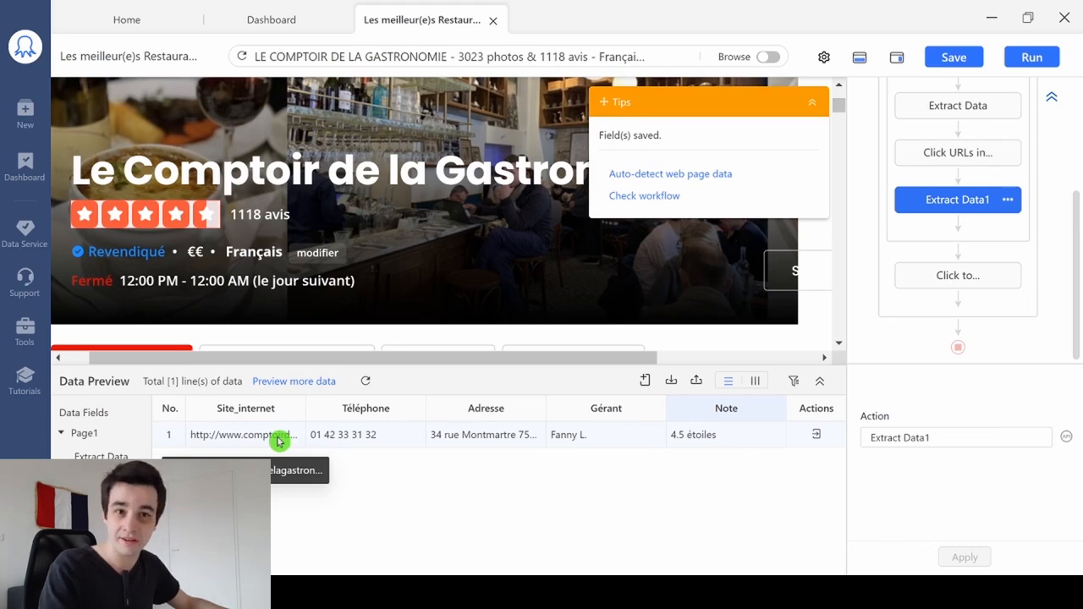
Step: Bring the website link into view on the page and customize the Site_internet field to extract the URL (href attribute)
{"action": "left_click", "coordinate": [809, 110]}
{"action": "scroll", "coordinate": [580, 259], "scroll_direction": "down", "scroll_amount": 2}
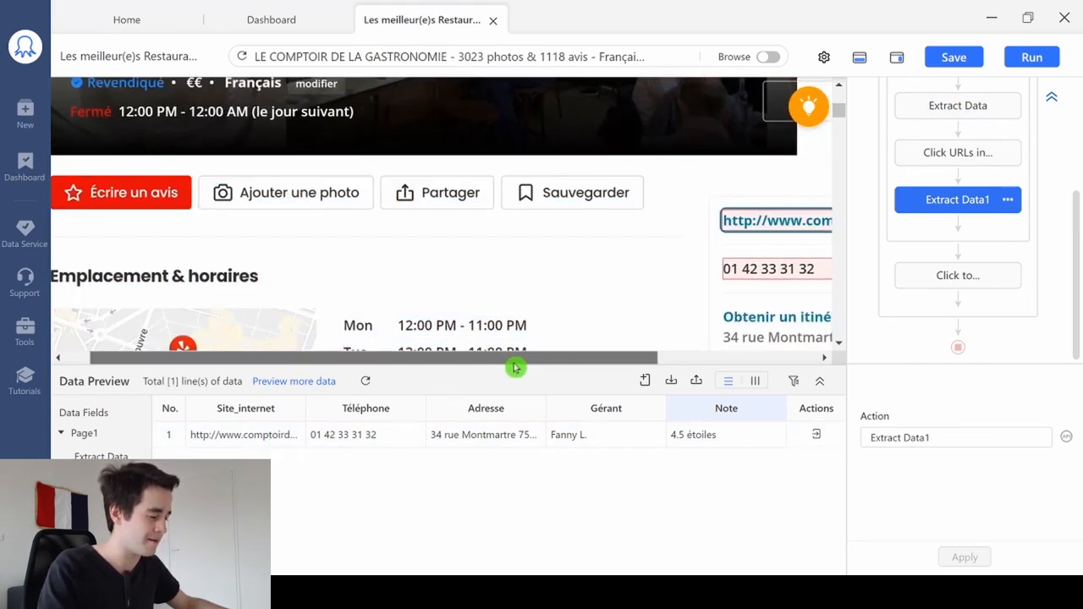
{"action": "left_click_drag", "start_coordinate": [515, 367], "coordinate": [674, 367]}
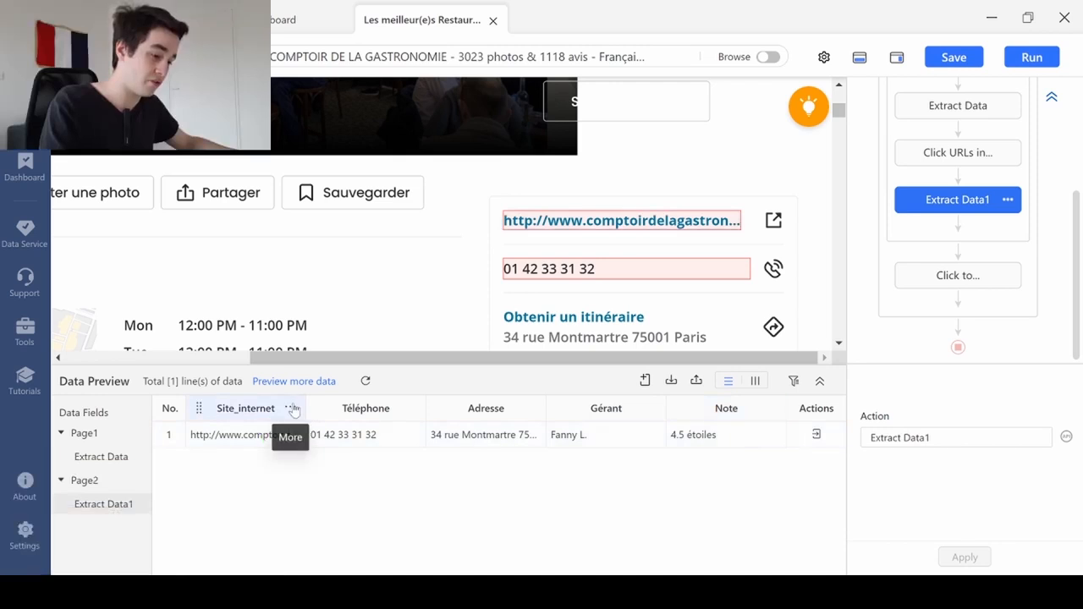
{"action": "left_click", "coordinate": [291, 410]}
{"action": "mouse_move", "coordinate": [232, 495]}
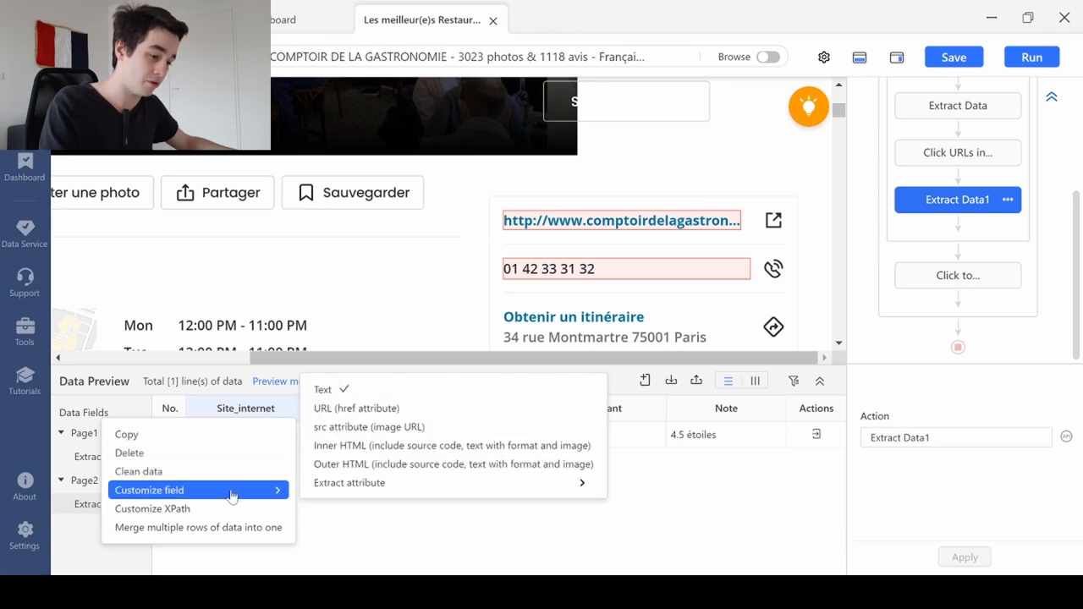
{"action": "left_click", "coordinate": [403, 412]}
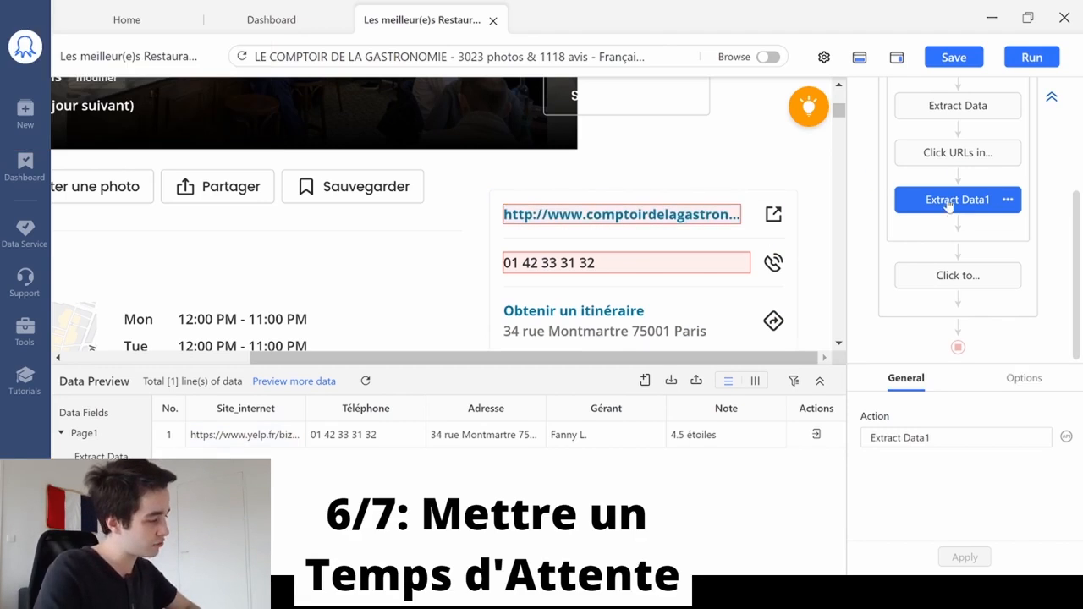
Step: Make the Extract Data1 action wait 10s before it is performed, and apply the setting
{"action": "left_click", "coordinate": [1021, 379]}
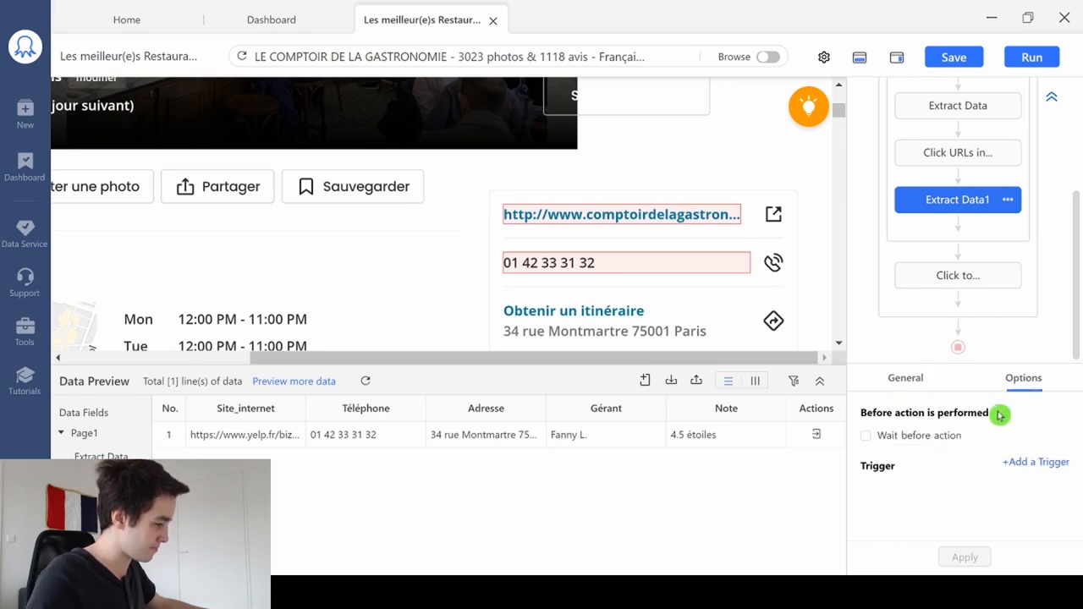
{"action": "left_click", "coordinate": [920, 436]}
{"action": "left_click", "coordinate": [1028, 437]}
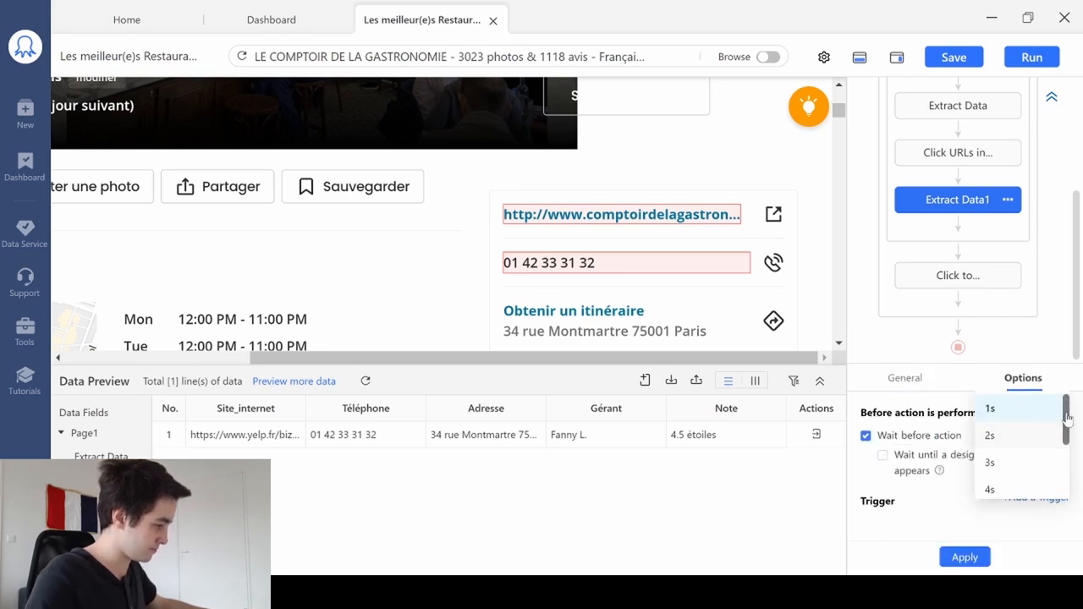
{"action": "left_click_drag", "start_coordinate": [1069, 439], "coordinate": [1068, 464]}
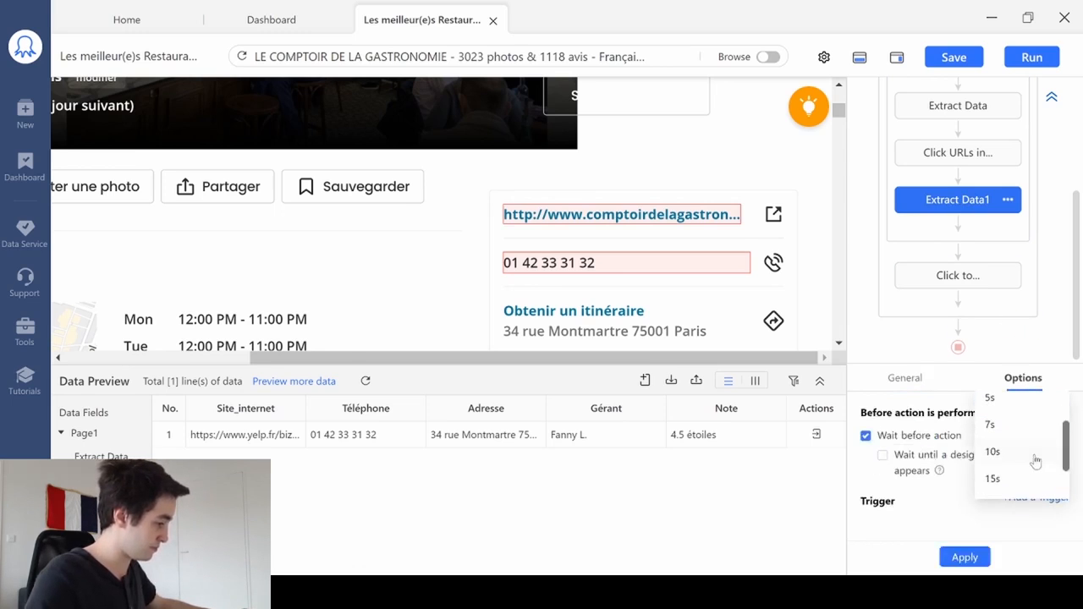
{"action": "left_click", "coordinate": [1023, 463]}
{"action": "left_click", "coordinate": [969, 556]}
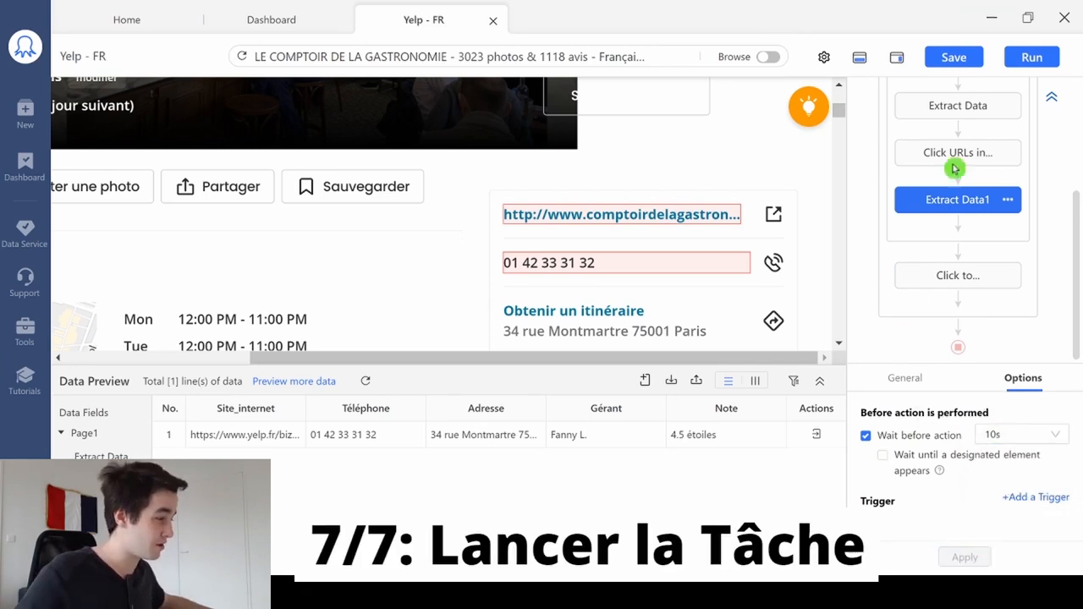
Step: Save and run the Yelp - FR task, and look through the extracted restaurant rows across all columns
{"action": "left_click", "coordinate": [956, 57]}
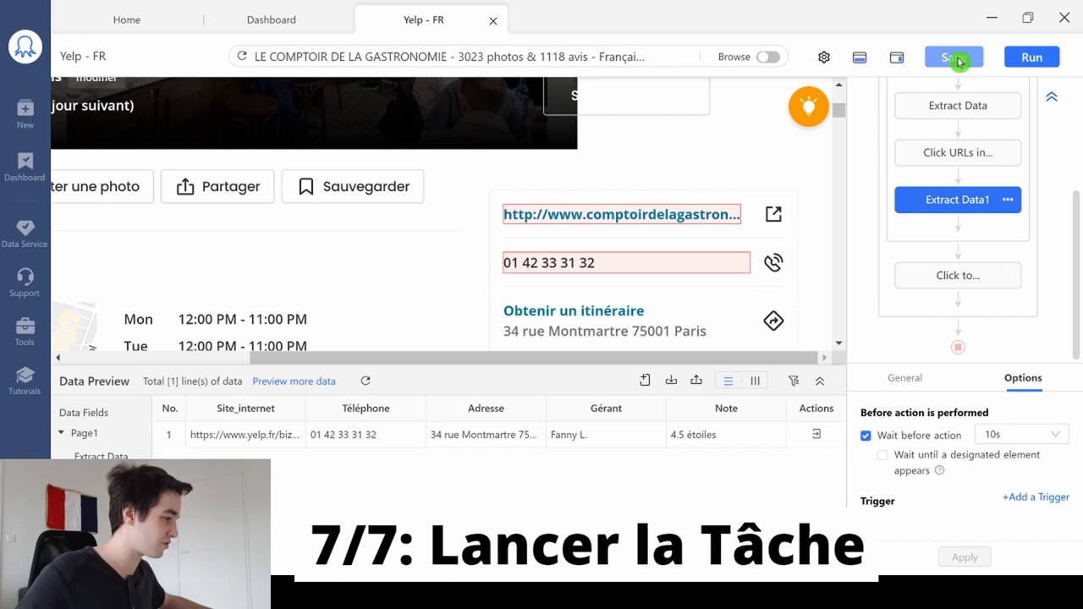
{"action": "left_click", "coordinate": [1033, 59]}
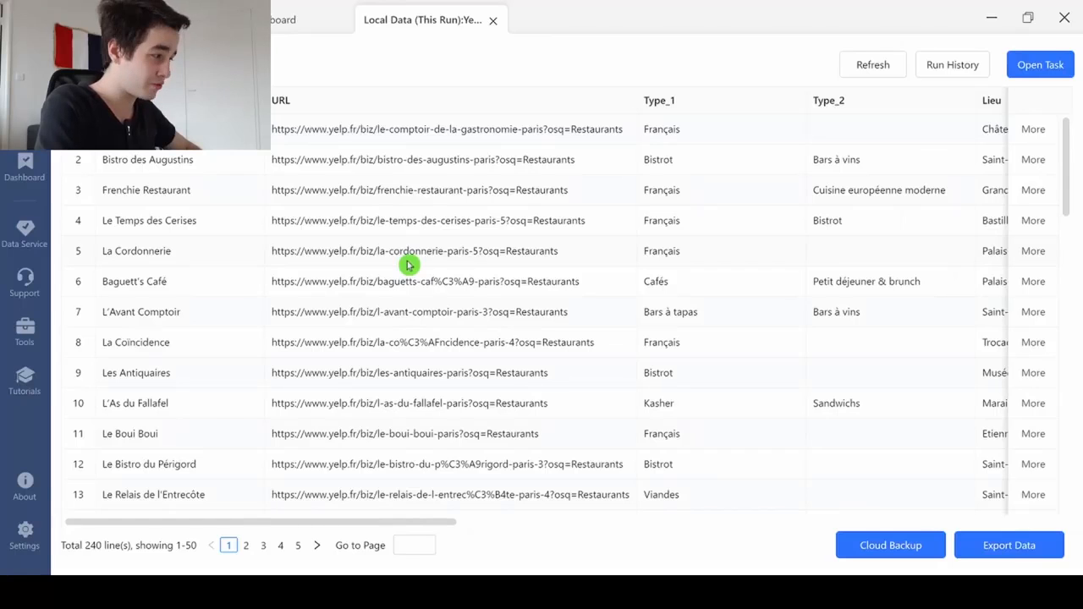
{"action": "scroll", "coordinate": [605, 476], "scroll_direction": "right", "scroll_amount": 10}
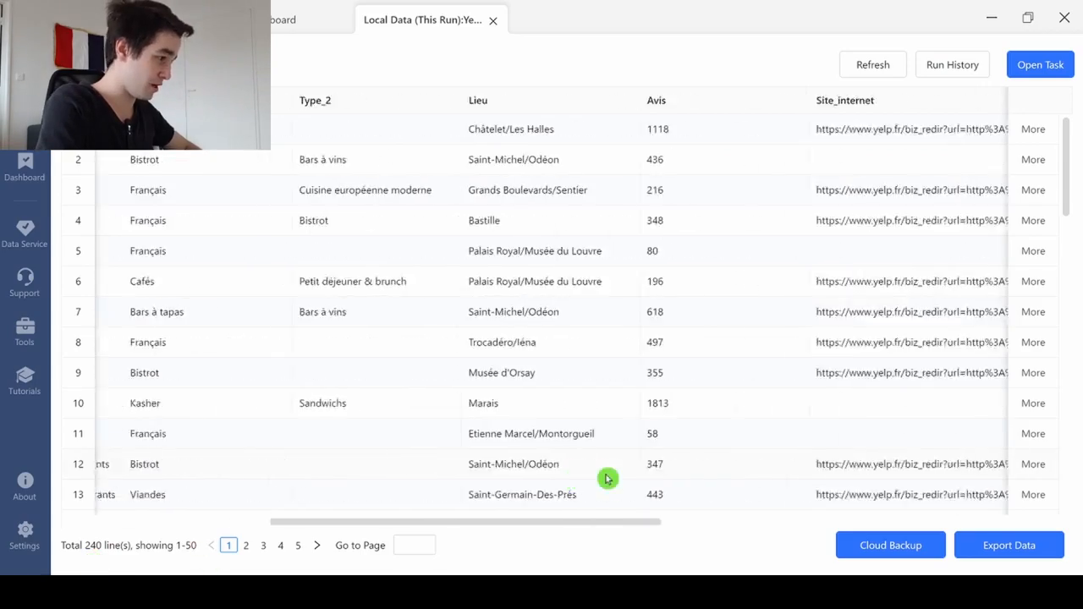
{"action": "scroll", "coordinate": [606, 479], "scroll_direction": "right", "scroll_amount": 3}
{"action": "scroll", "coordinate": [606, 479], "scroll_direction": "down", "scroll_amount": 10}
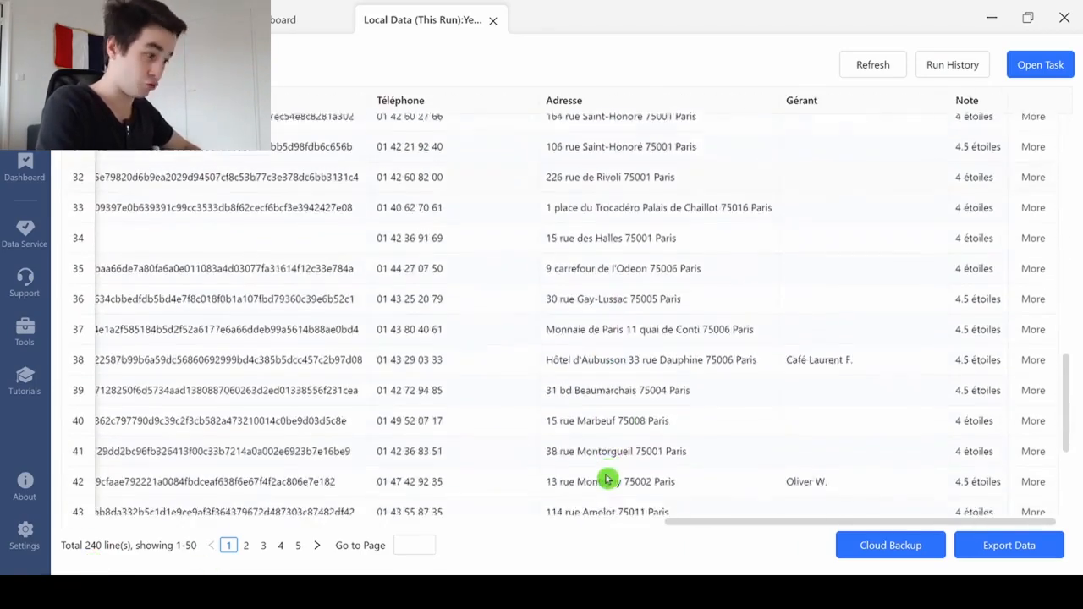
{"action": "scroll", "coordinate": [606, 479], "scroll_direction": "left", "scroll_amount": 10}
{"action": "scroll", "coordinate": [606, 479], "scroll_direction": "left", "scroll_amount": 5}
{"action": "scroll", "coordinate": [606, 479], "scroll_direction": "up", "scroll_amount": 10}
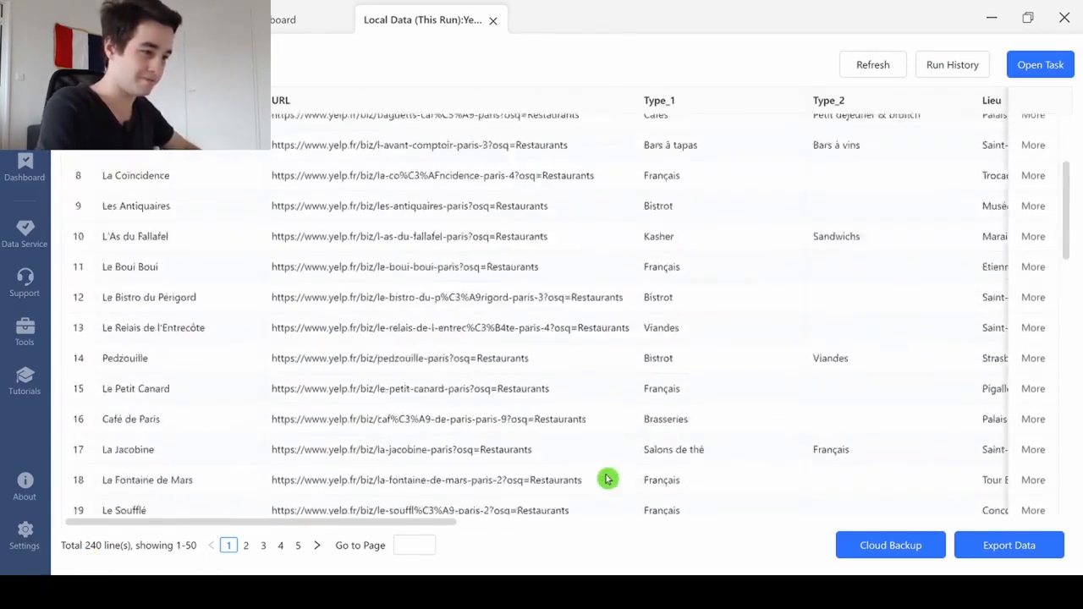
Step: Export the extracted data with duplicates removed as Excel (xlsx), and look through the rows of Yelp - FR.xlsx in Excel
{"action": "left_click", "coordinate": [1007, 546]}
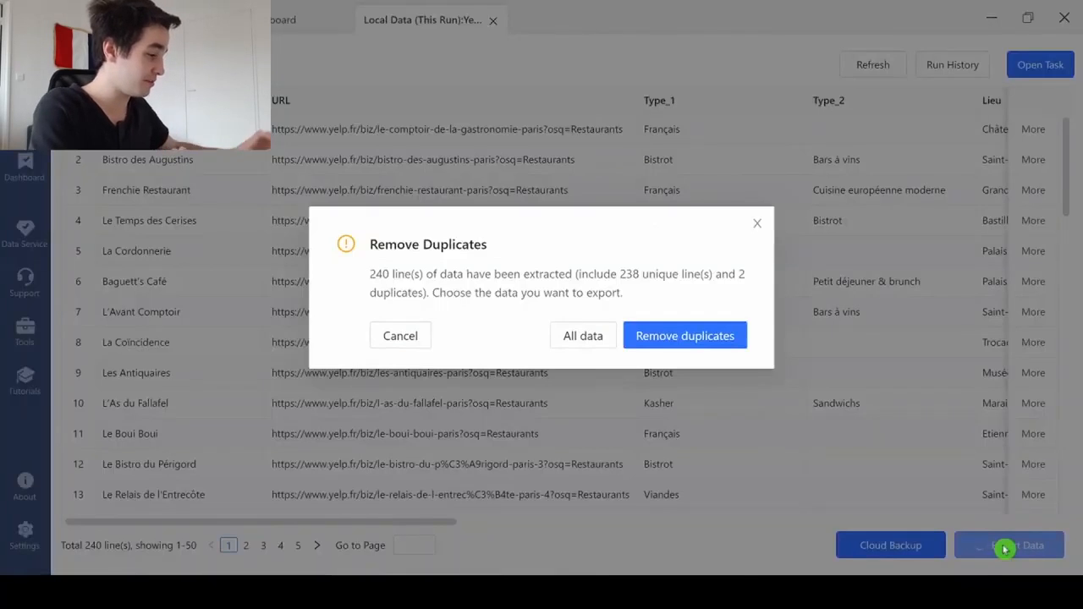
{"action": "left_click", "coordinate": [721, 335]}
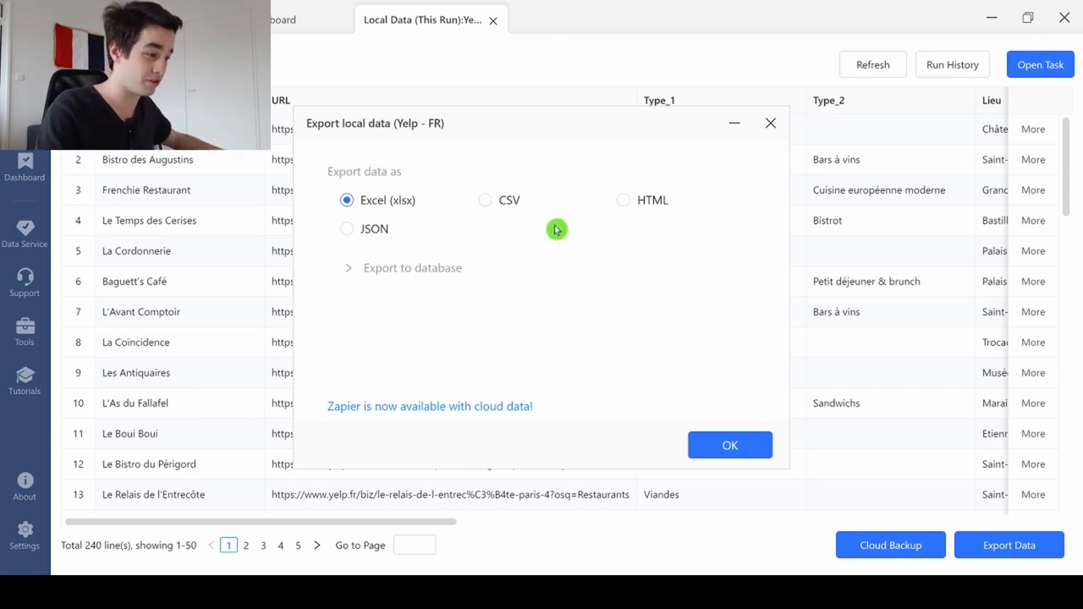
{"action": "left_click", "coordinate": [442, 270]}
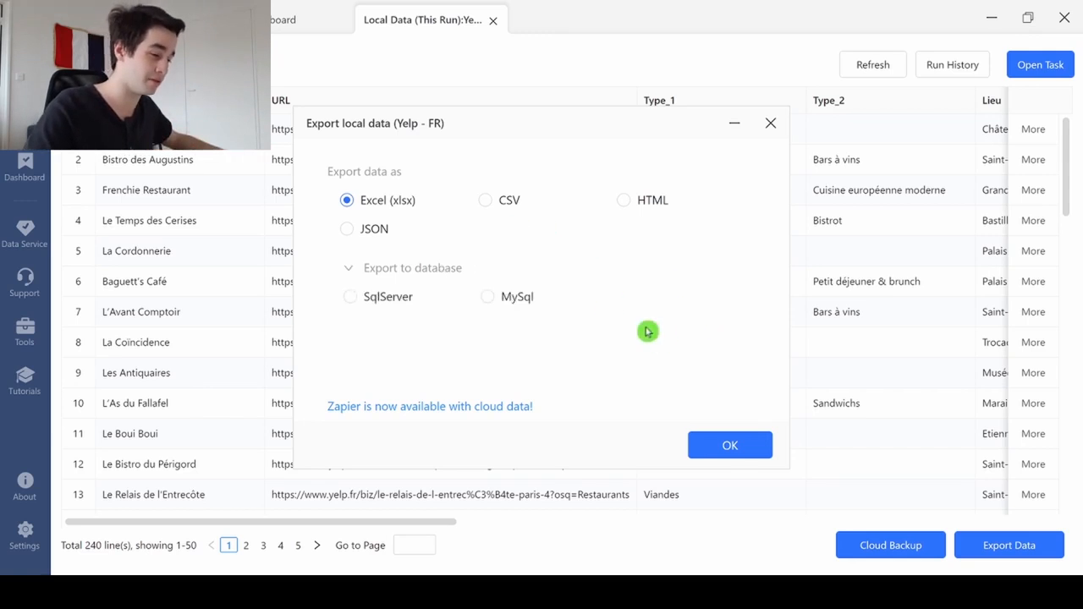
{"action": "left_click", "coordinate": [718, 437]}
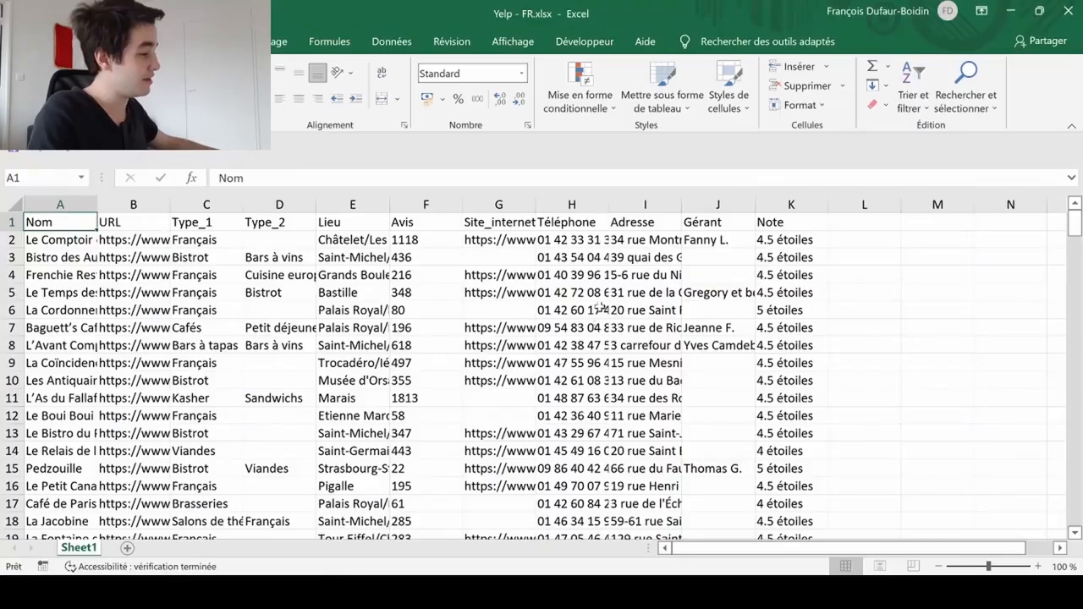
{"action": "scroll", "coordinate": [609, 332], "scroll_direction": "down", "scroll_amount": 8}
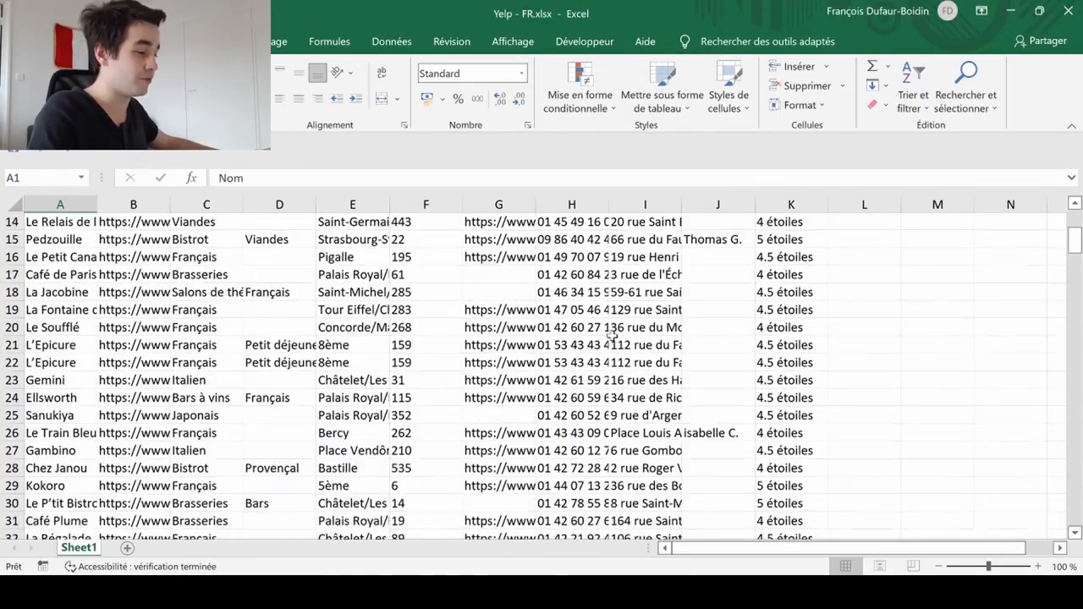